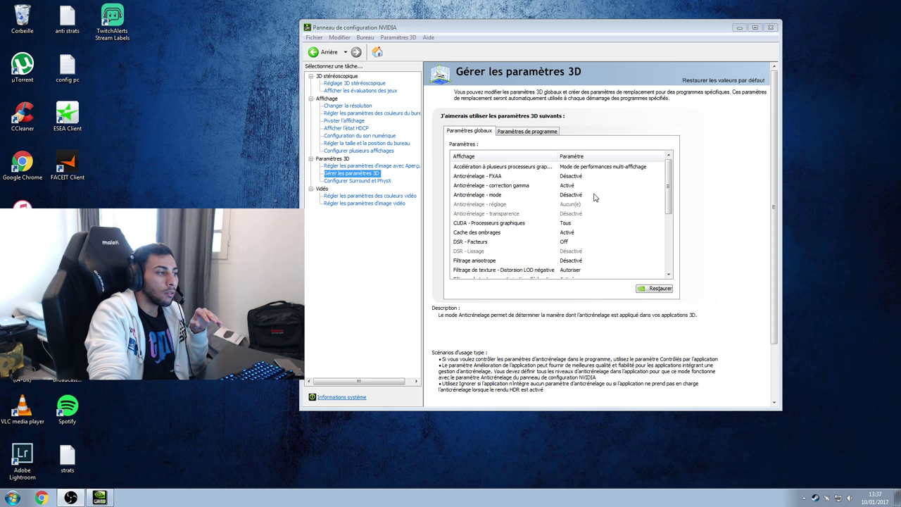
# - Review the program-specific 3D settings for Counter-Strike: Global Offensive, from multi-GPU acceleration down to triple buffering
pyautogui.click(522, 133)
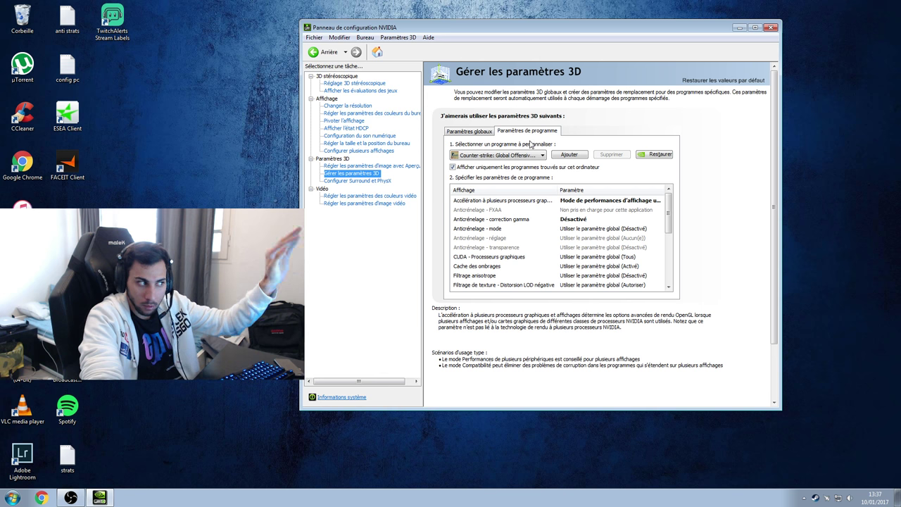
pyautogui.click(528, 155)
pyautogui.click(528, 157)
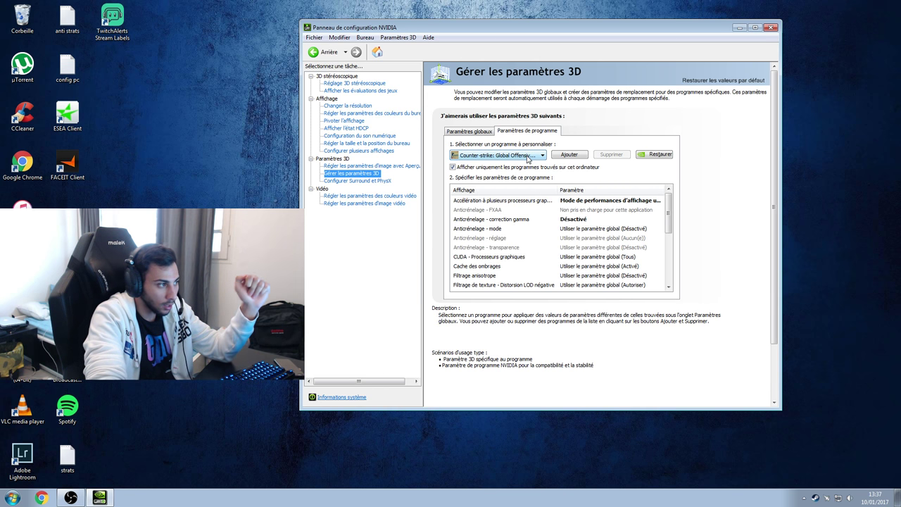
pyautogui.click(669, 218)
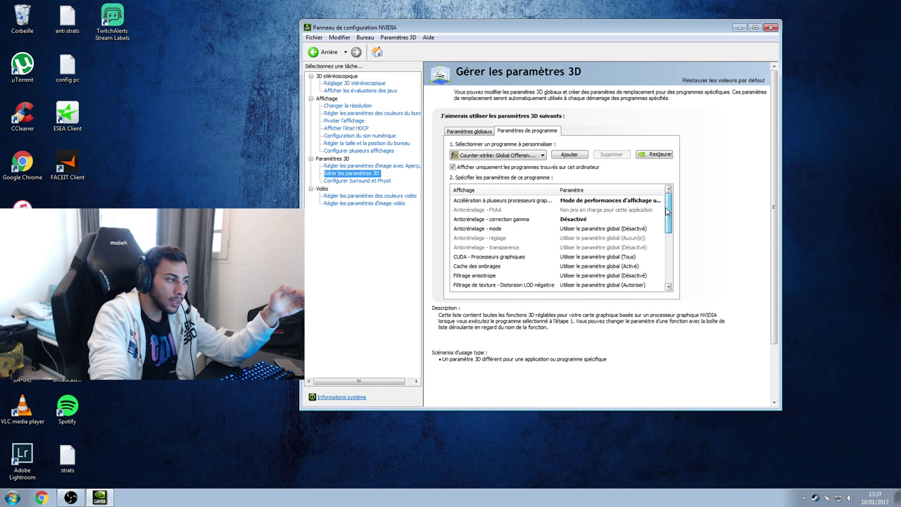
pyautogui.moveTo(668, 218); pyautogui.dragTo(668, 226)
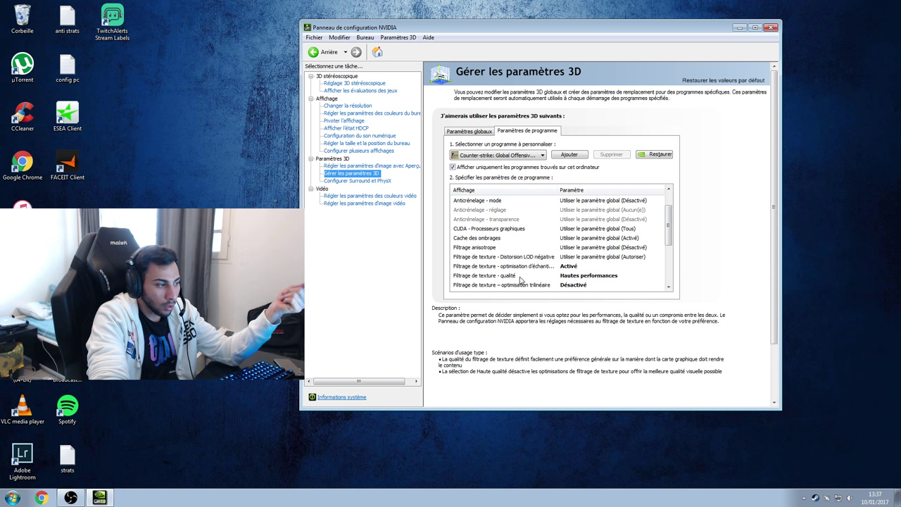
pyautogui.moveTo(676, 246); pyautogui.dragTo(671, 260)
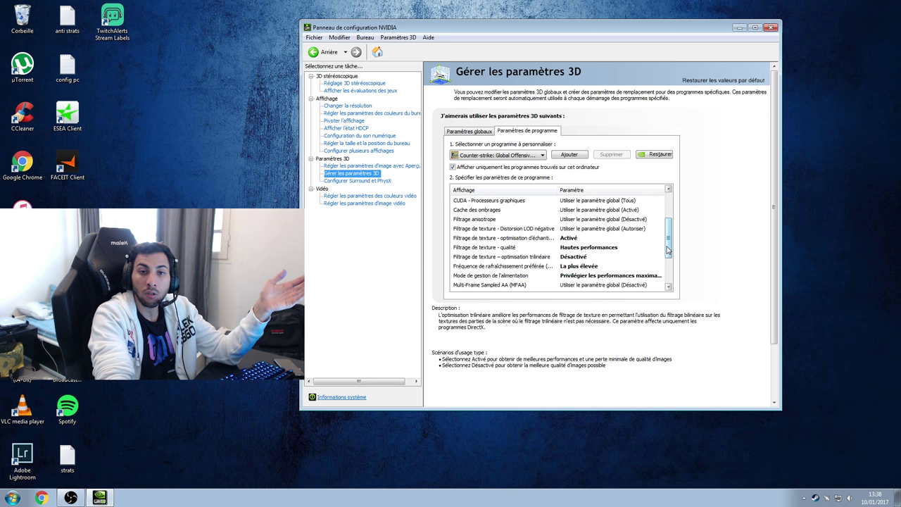
pyautogui.scroll(-2, 670, 249)
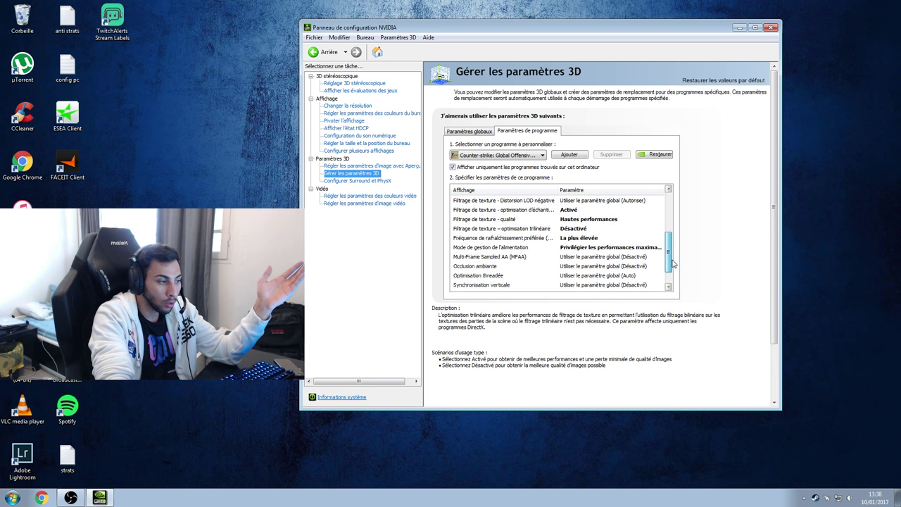
pyautogui.scroll(6, 674, 280)
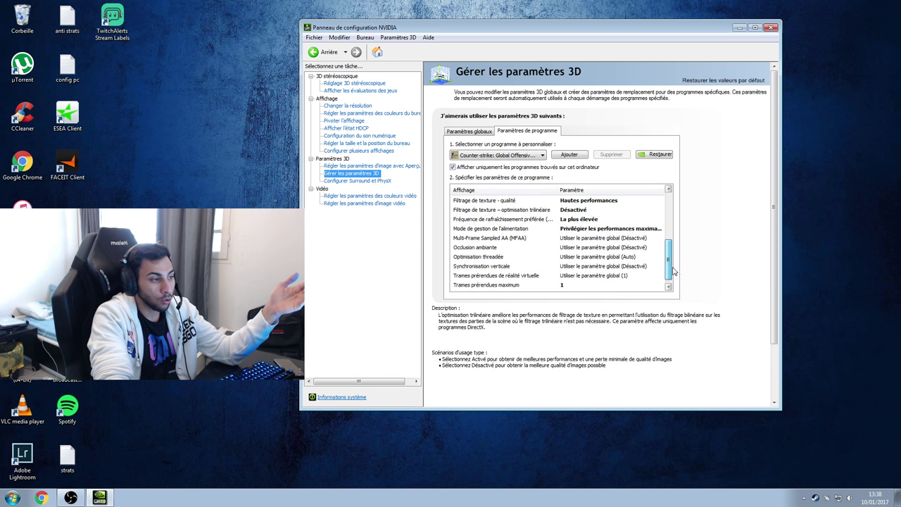
pyautogui.moveTo(669, 218); pyautogui.dragTo(672, 280)
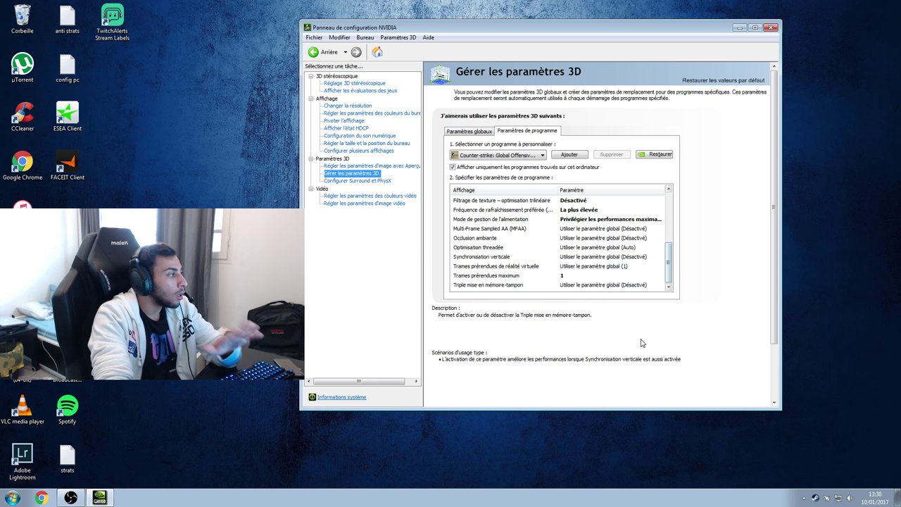
# - Open the Windows Control Panel, search for "optio" and open the power options (Options d'alimentation)
pyautogui.click(12, 498)
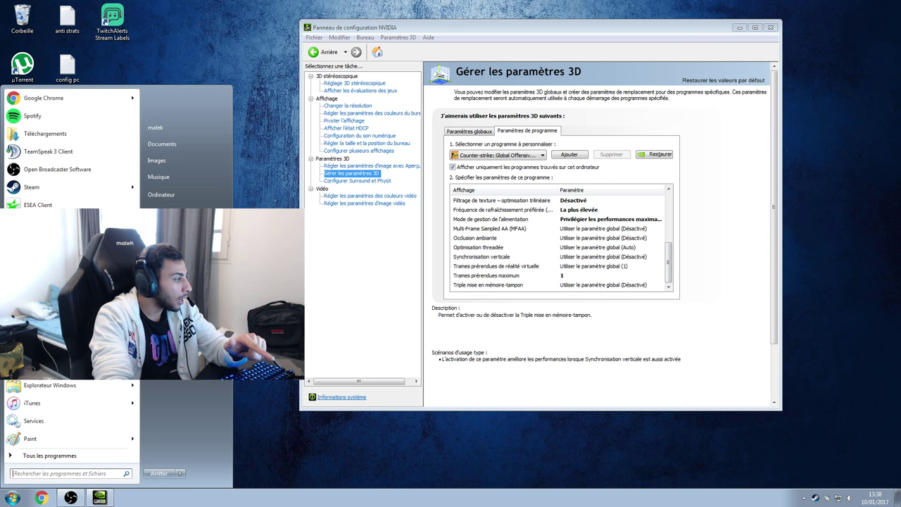
pyautogui.click(211, 205)
pyautogui.click(620, 118)
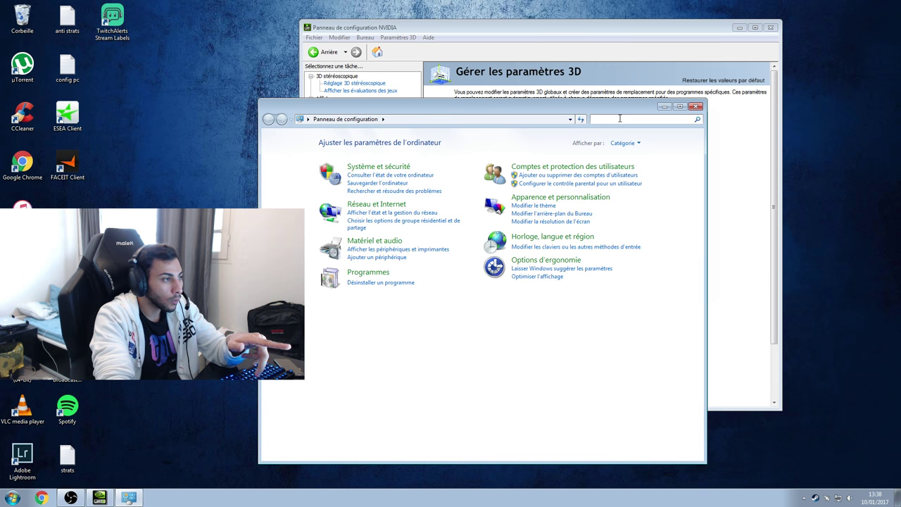
pyautogui.write('optio')
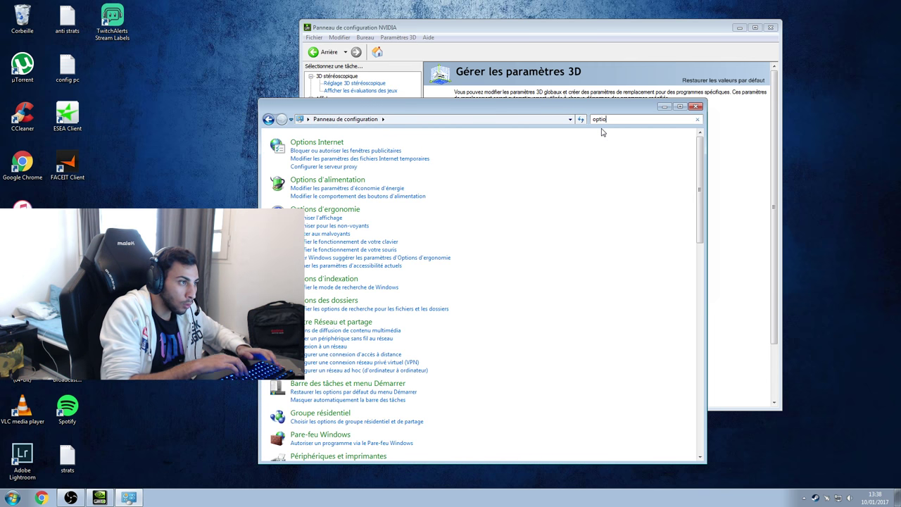
pyautogui.click(352, 179)
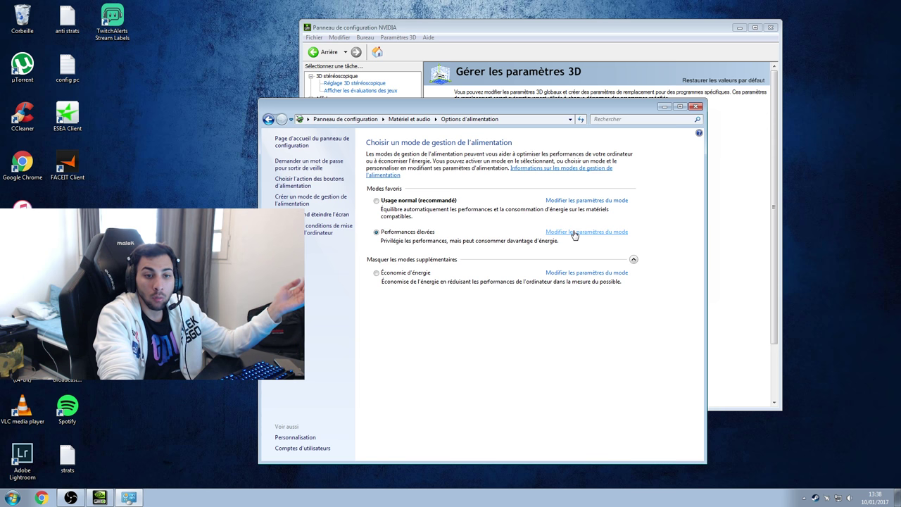
# - Examine the advanced settings and available modes for the Performances élevées power plan, and close the power options and NVIDIA windows
pyautogui.click(574, 233)
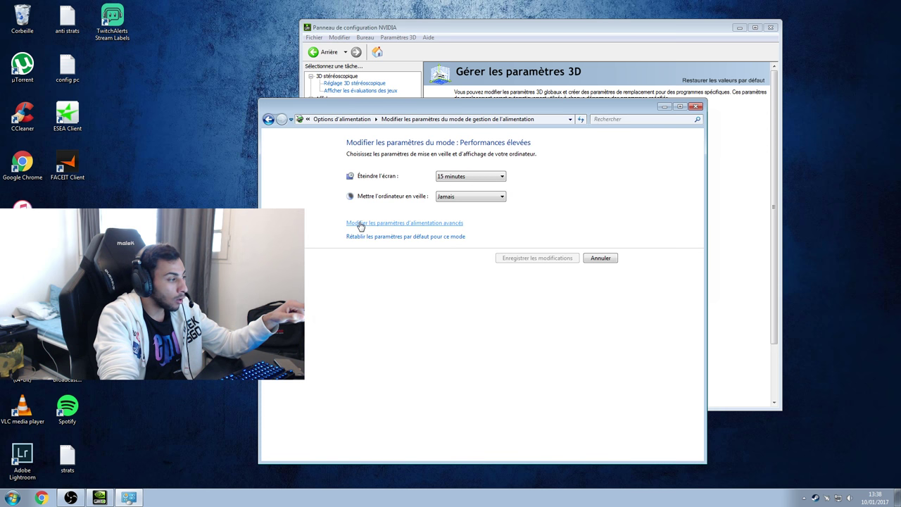
pyautogui.click(427, 227)
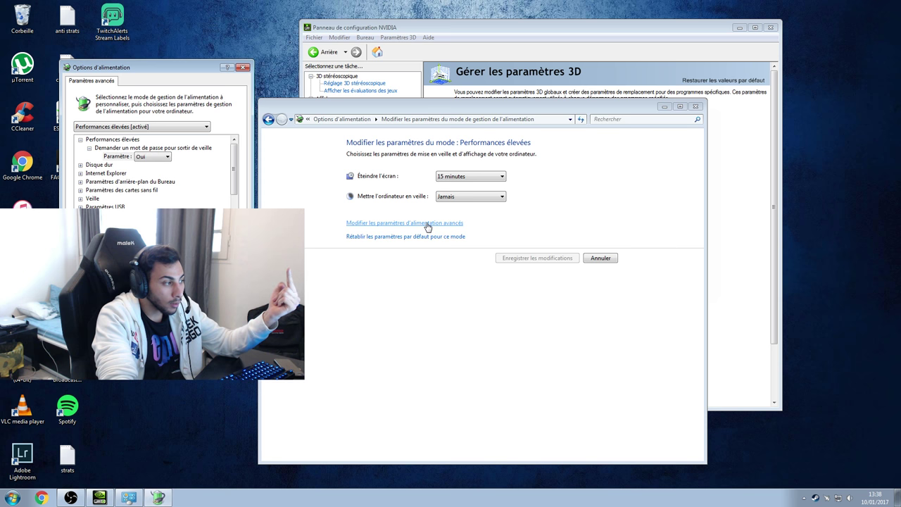
pyautogui.moveTo(181, 67); pyautogui.dragTo(526, 137)
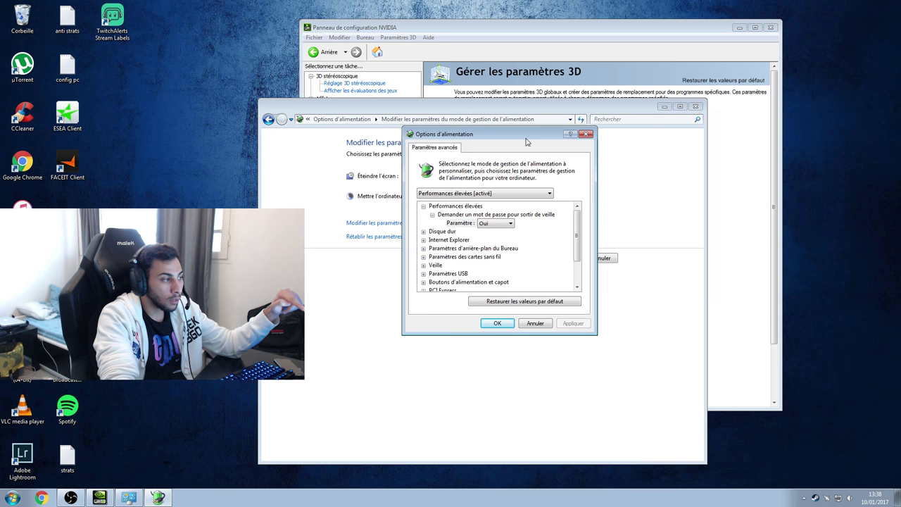
pyautogui.click(503, 195)
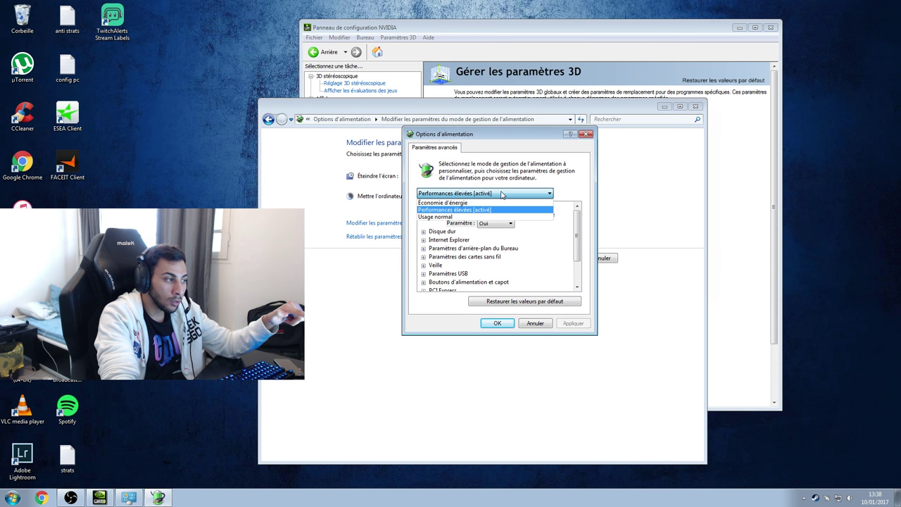
pyautogui.click(502, 195)
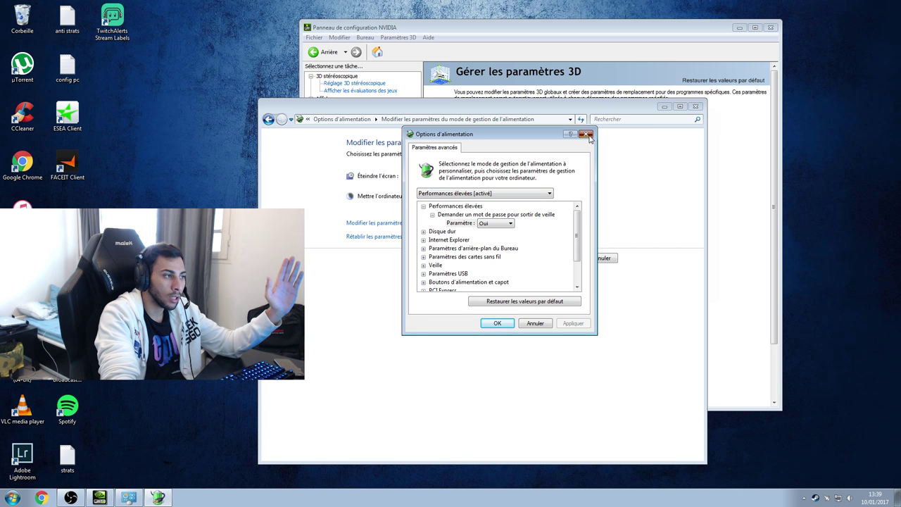
pyautogui.click(586, 134)
pyautogui.click(696, 109)
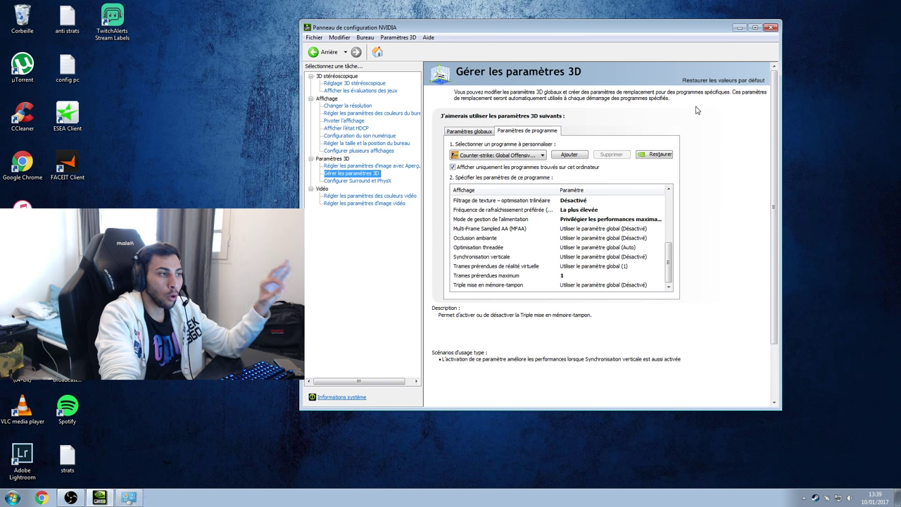
pyautogui.click(771, 27)
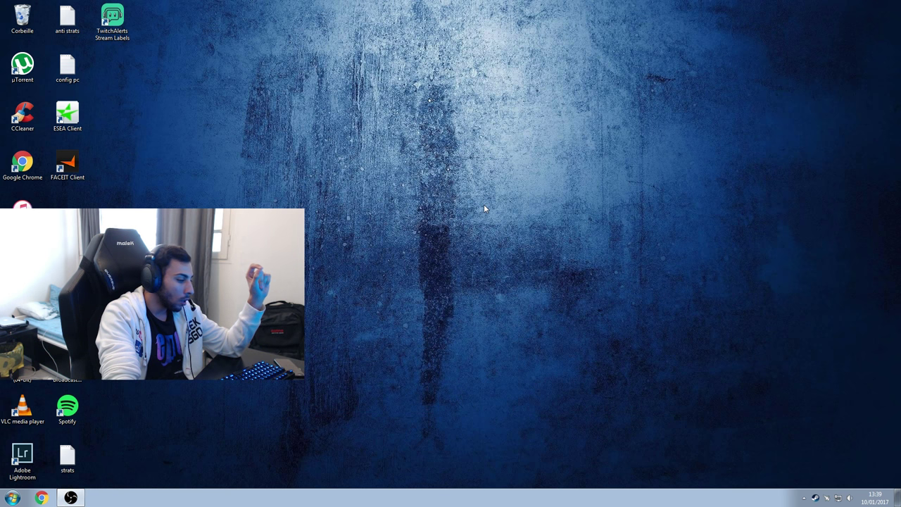
pyautogui.click(13, 498)
pyautogui.click(202, 192)
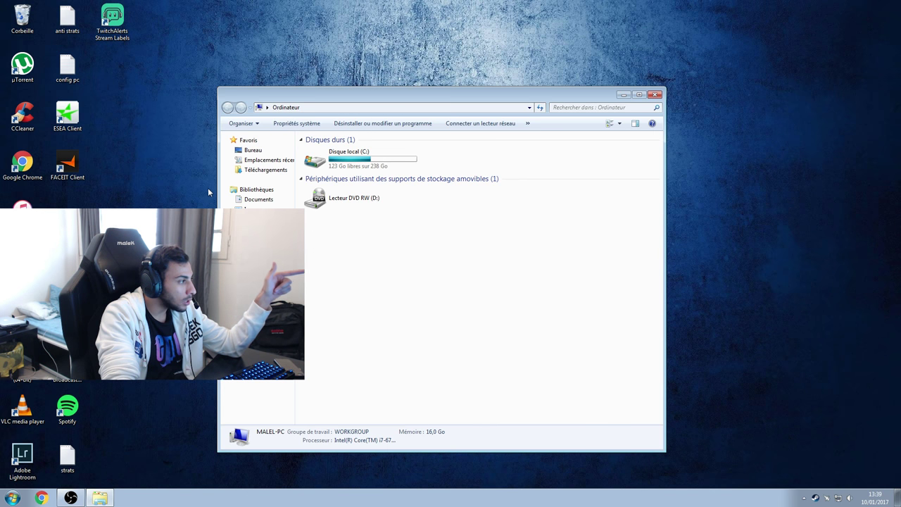
pyautogui.rightClick(357, 162)
pyautogui.click(398, 308)
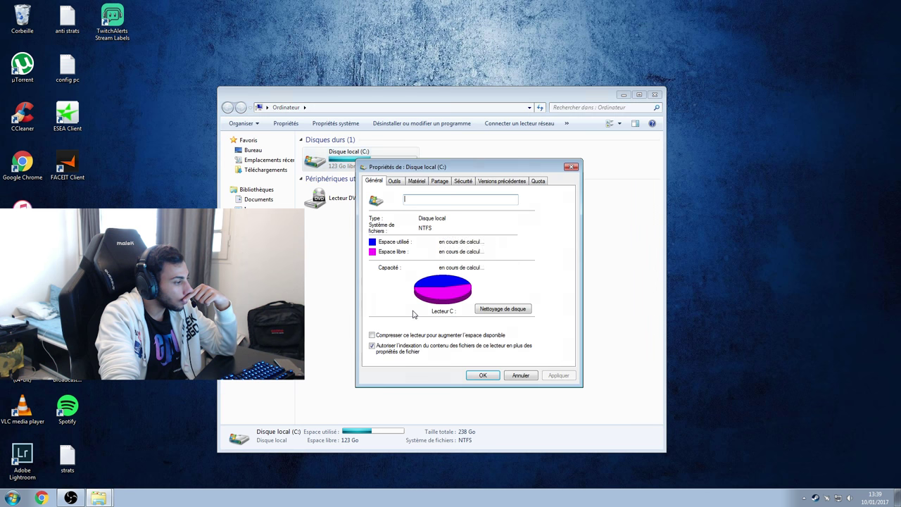
pyautogui.click(576, 167)
# - Open the computer's system information and bring up its advanced system settings (Paramètres système avancés)
pyautogui.click(13, 497)
pyautogui.rightClick(182, 199)
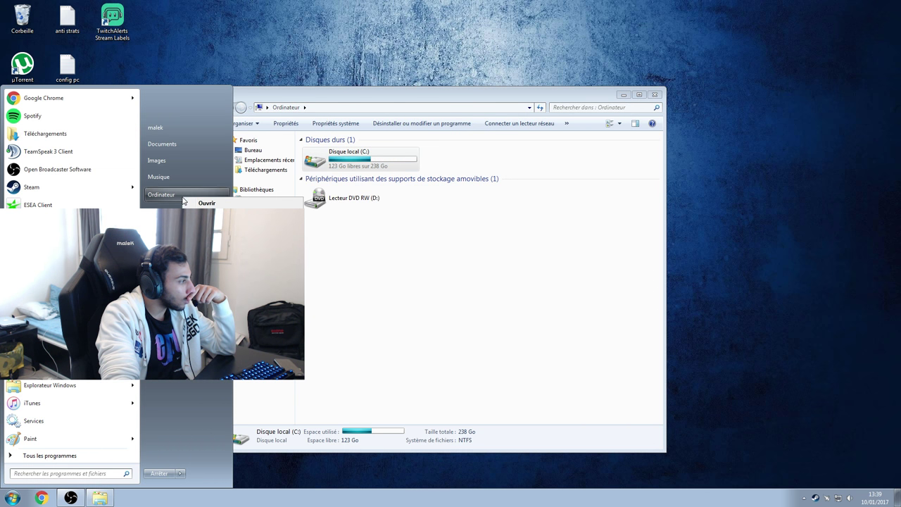
pyautogui.click(254, 260)
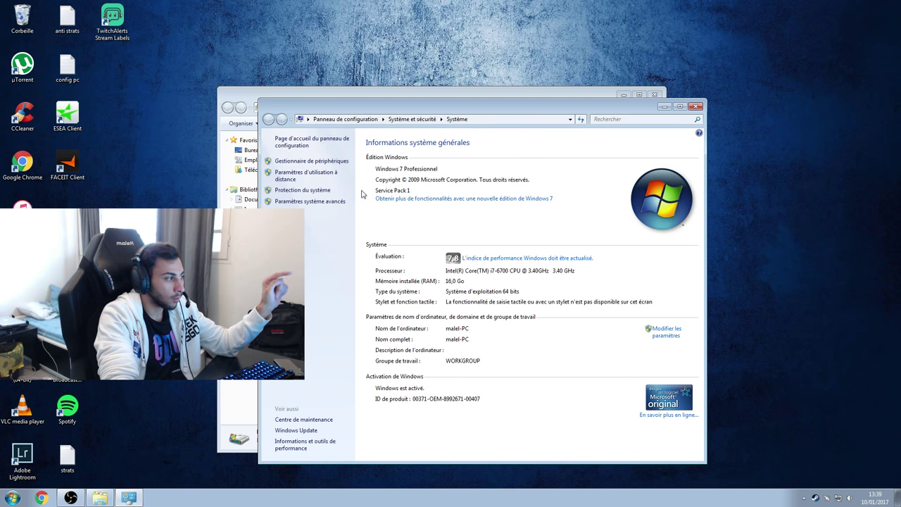
pyautogui.click(305, 203)
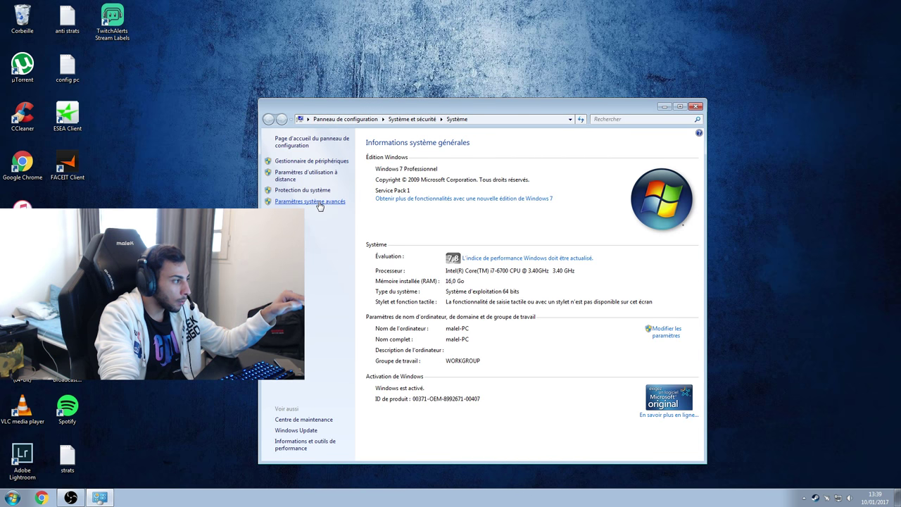
pyautogui.moveTo(204, 87); pyautogui.dragTo(516, 145)
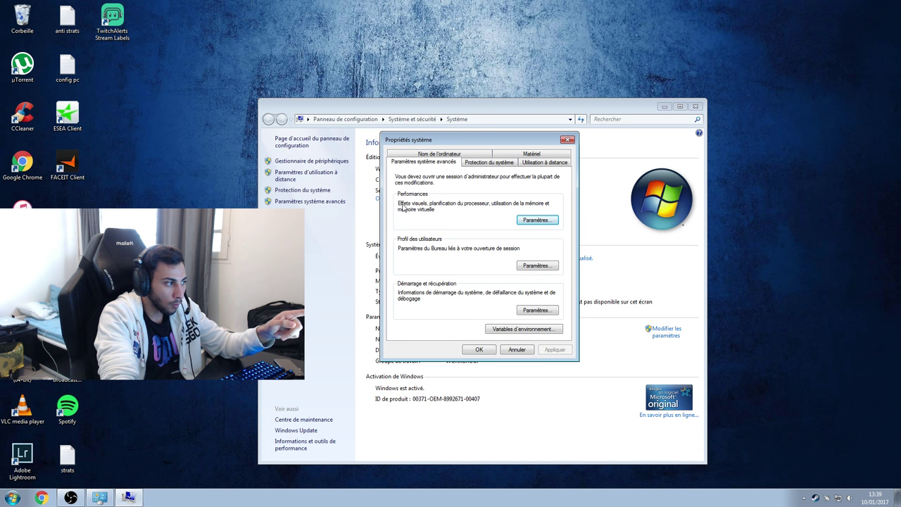
# - Examine the custom visual effects in the performance options, and close the performance and system windows without changes
pyautogui.click(536, 220)
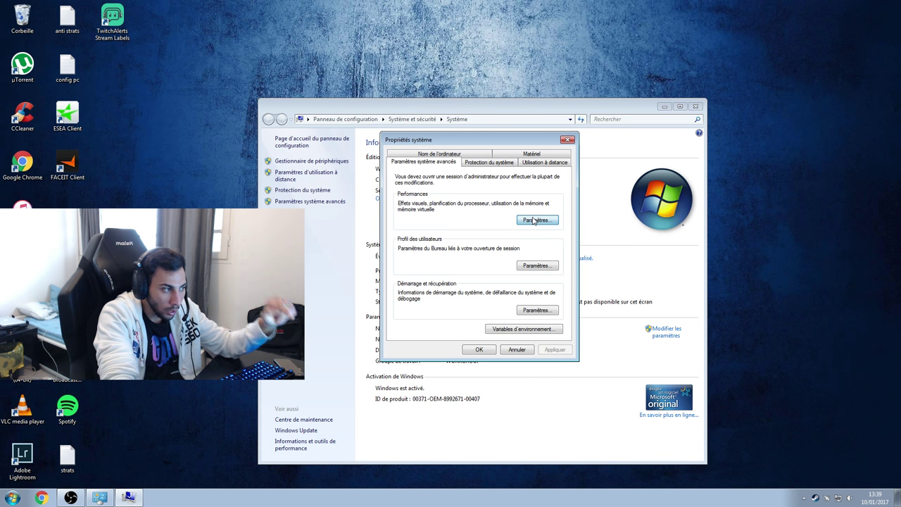
pyautogui.moveTo(545, 189); pyautogui.dragTo(618, 168)
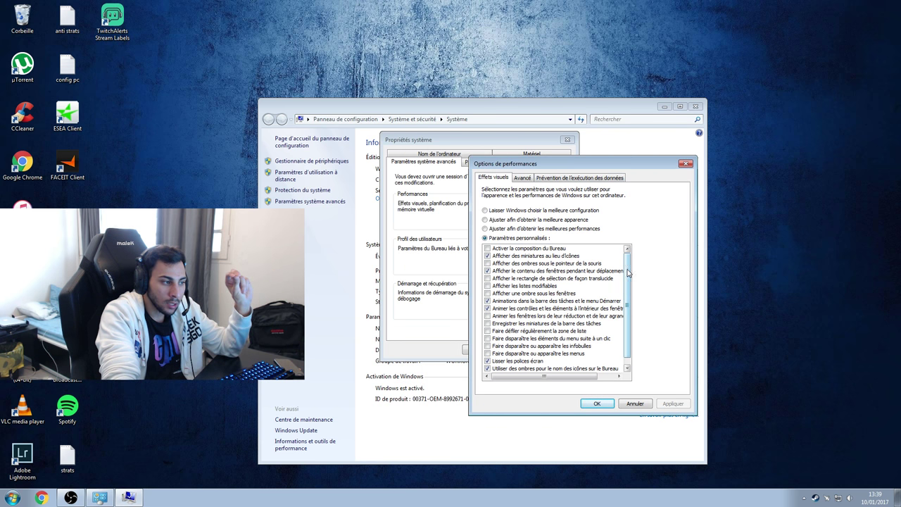
pyautogui.scroll(-1, 628, 296)
pyautogui.scroll(1, 628, 296)
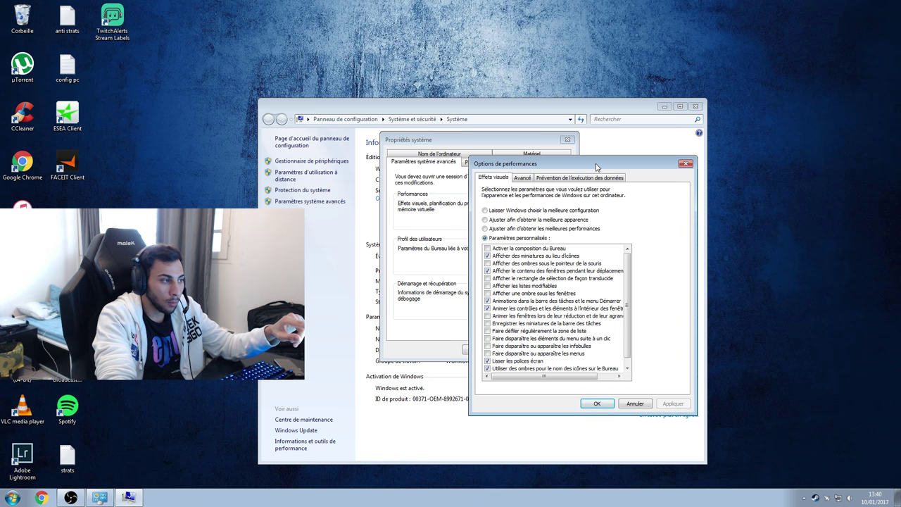
pyautogui.moveTo(596, 169); pyautogui.dragTo(565, 91)
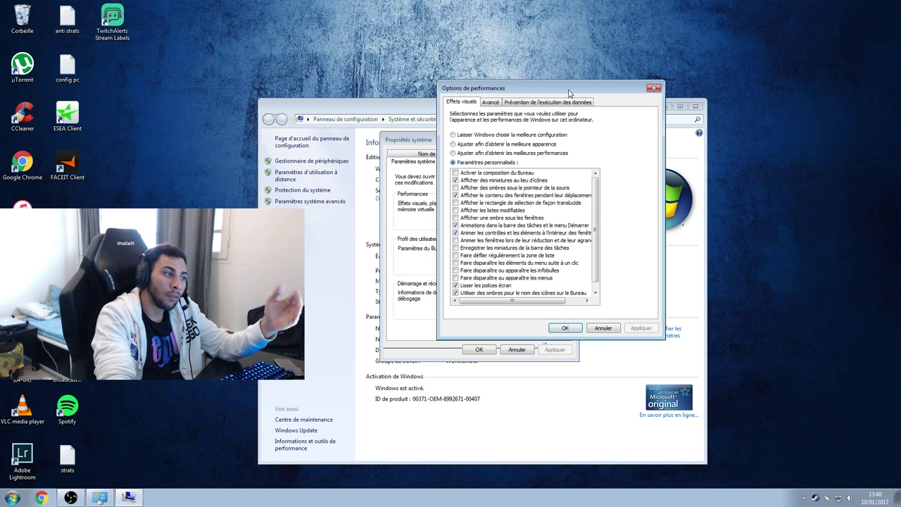
pyautogui.moveTo(569, 93); pyautogui.dragTo(595, 108)
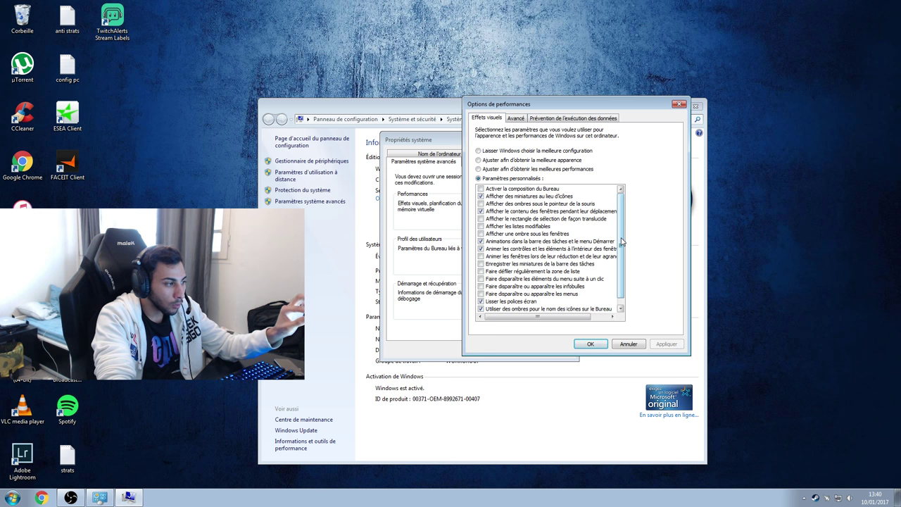
pyautogui.moveTo(622, 241); pyautogui.dragTo(623, 245)
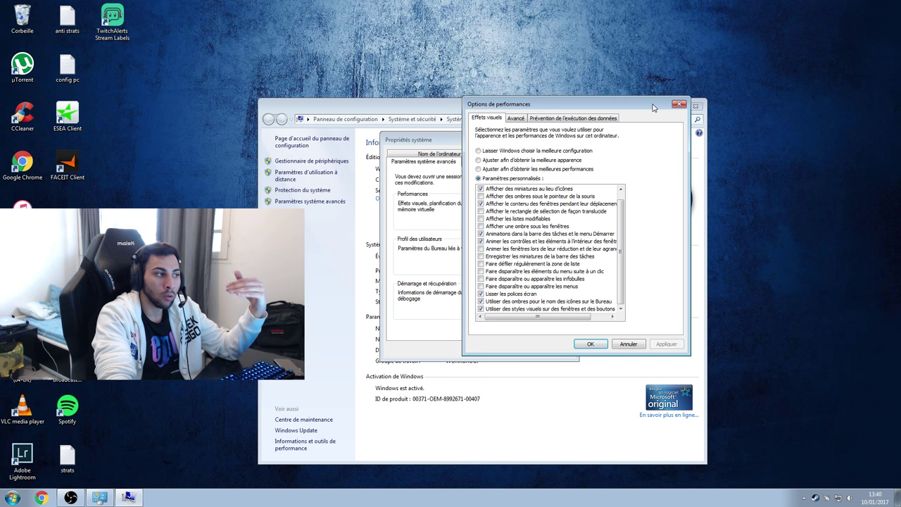
pyautogui.moveTo(654, 107); pyautogui.dragTo(647, 111)
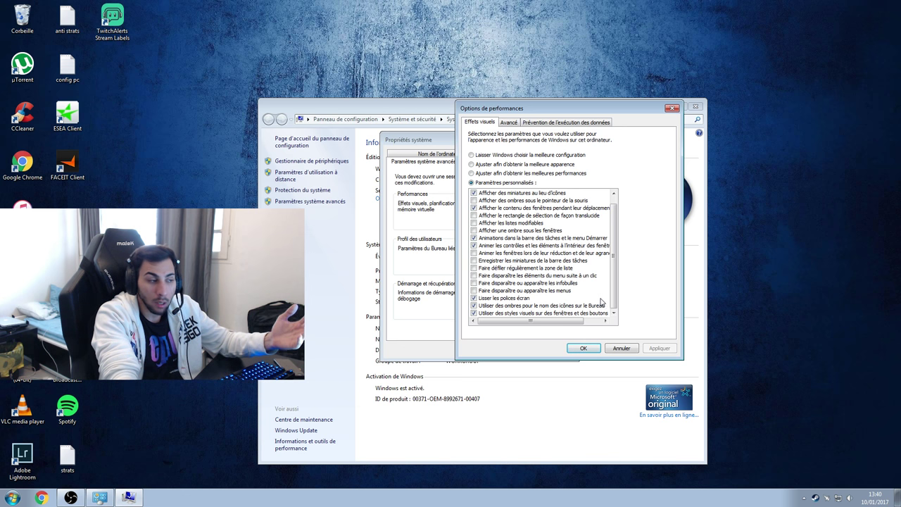
pyautogui.click(675, 109)
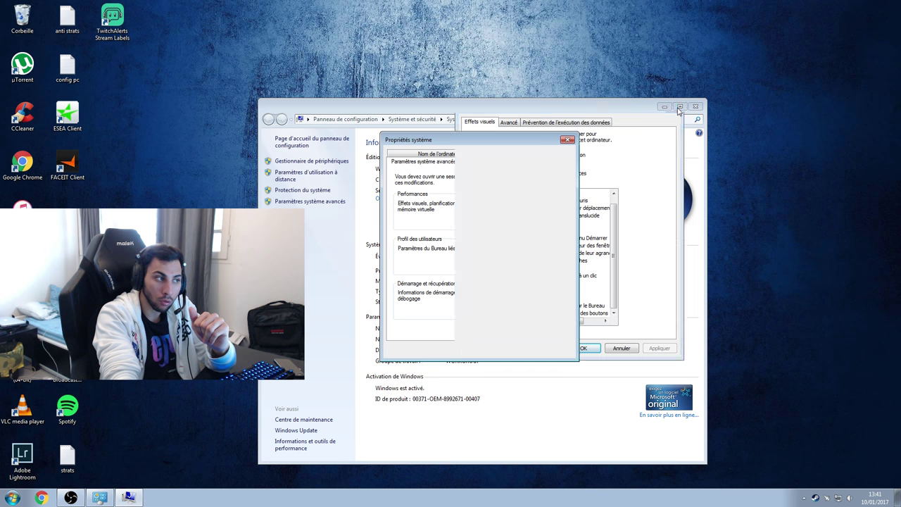
pyautogui.click(572, 141)
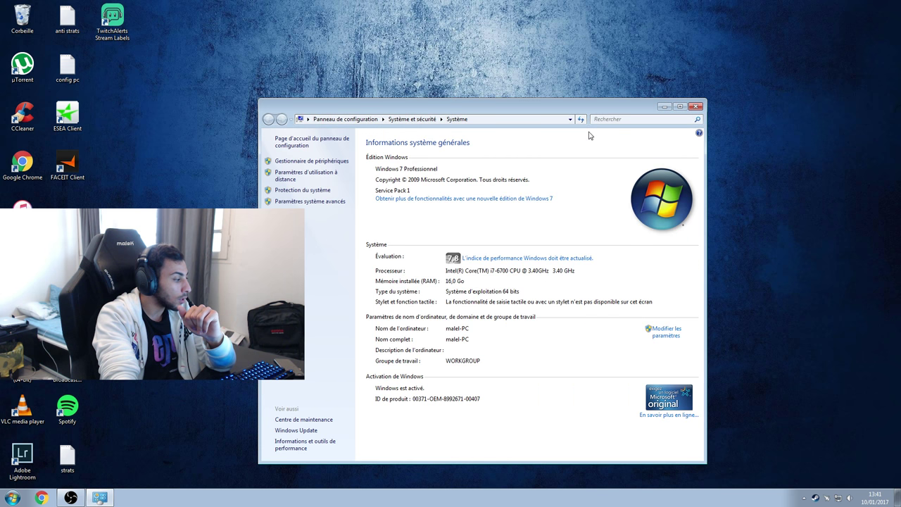
pyautogui.click(695, 107)
# - Open the Windows Control Panel and show all of its items as small icons (Petites icônes)
pyautogui.press('super')
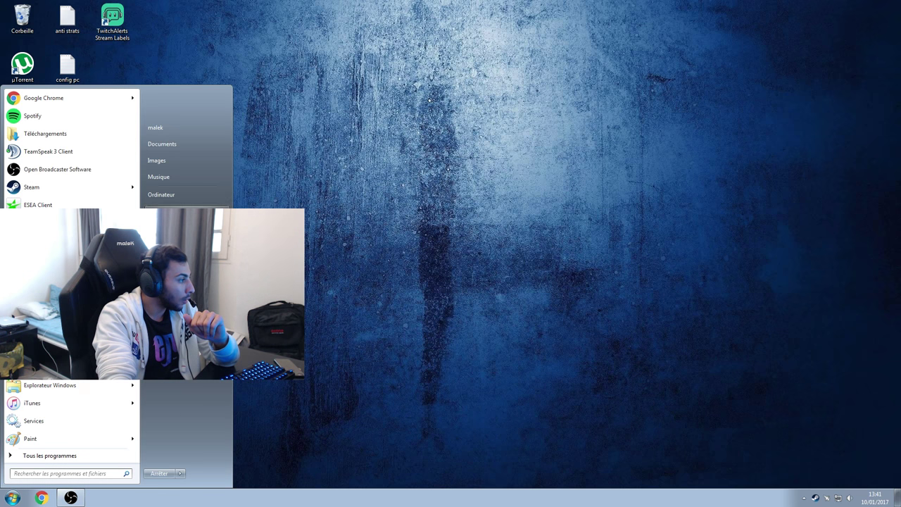
pyautogui.click(176, 214)
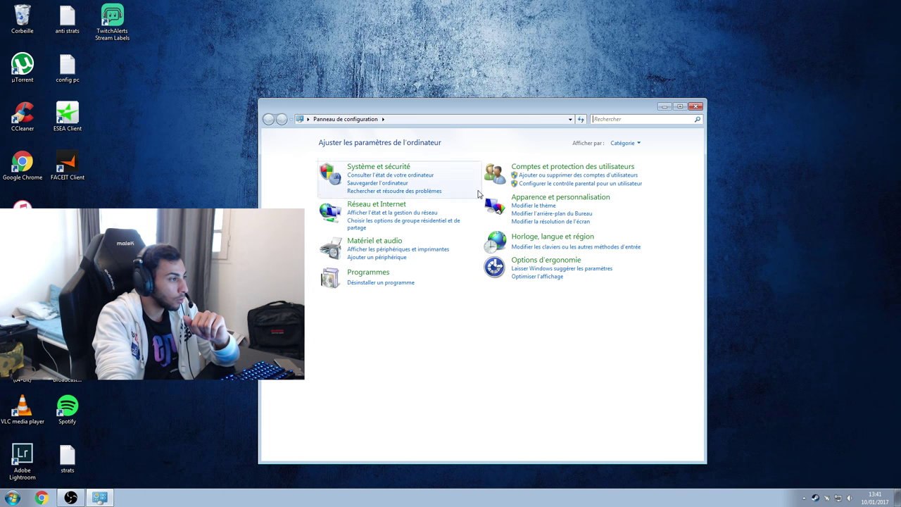
pyautogui.click(623, 143)
pyautogui.click(628, 179)
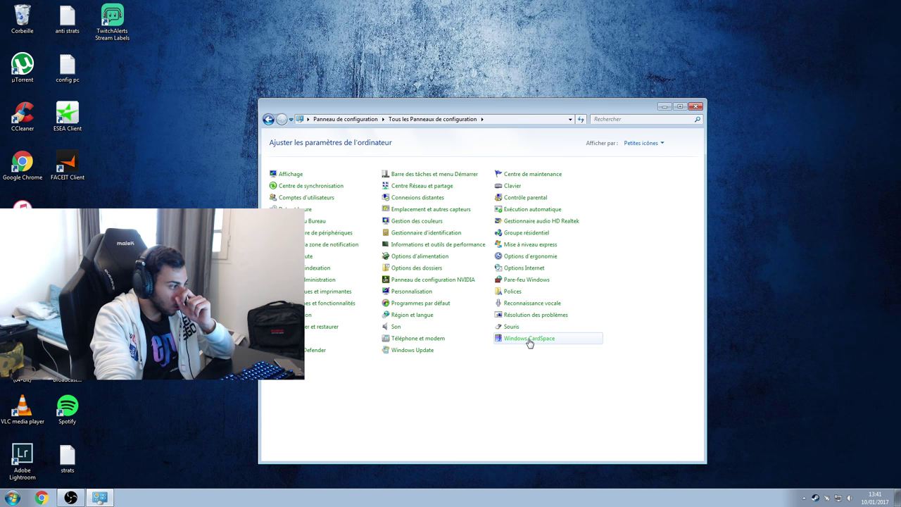
# - Check the status of Windows Defender, search the Control Panel for "pare" to check Pare-feu Windows, and close the window
pyautogui.click(314, 351)
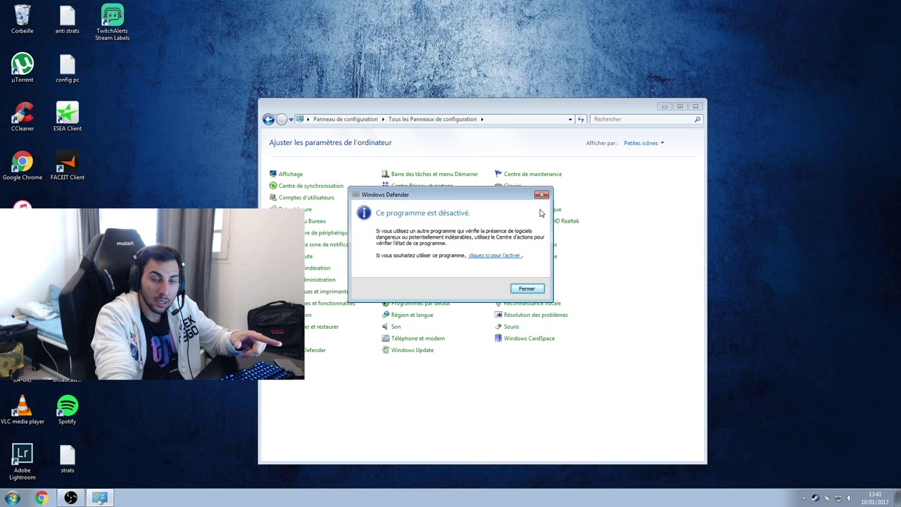
pyautogui.click(532, 289)
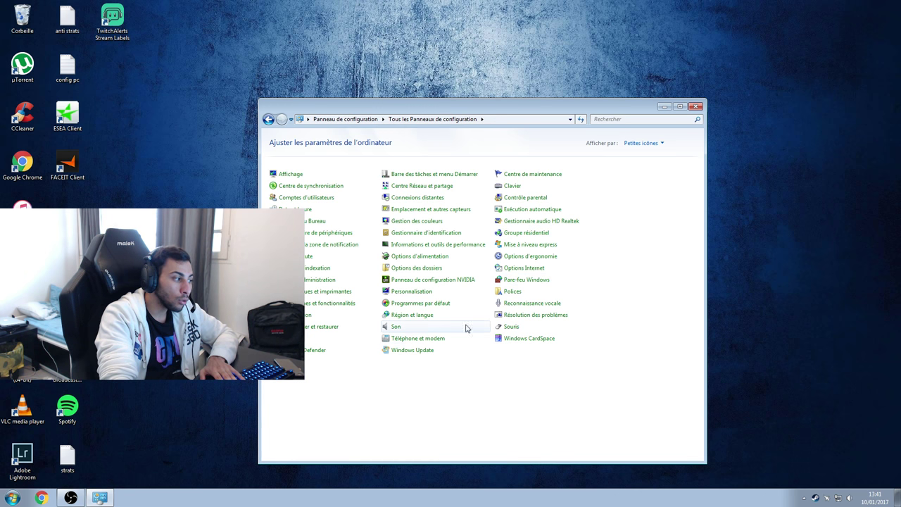
pyautogui.click(627, 120)
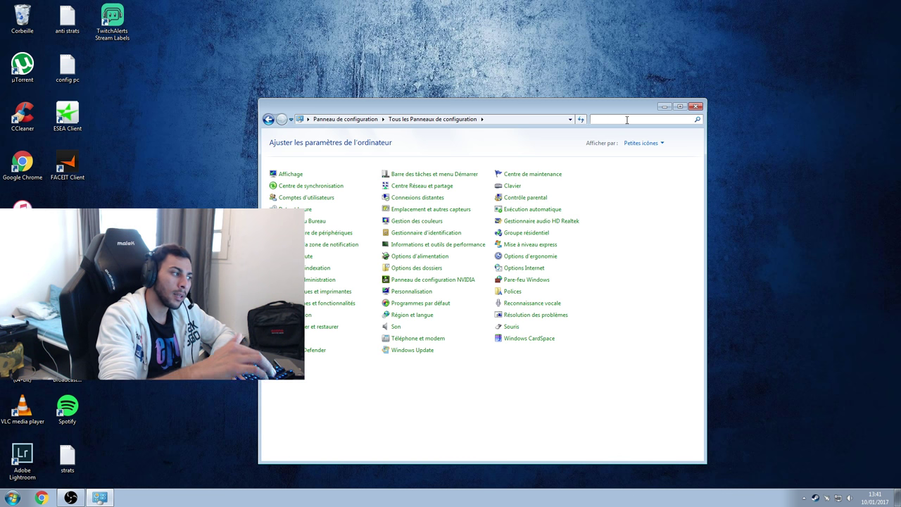
pyautogui.write('pare')
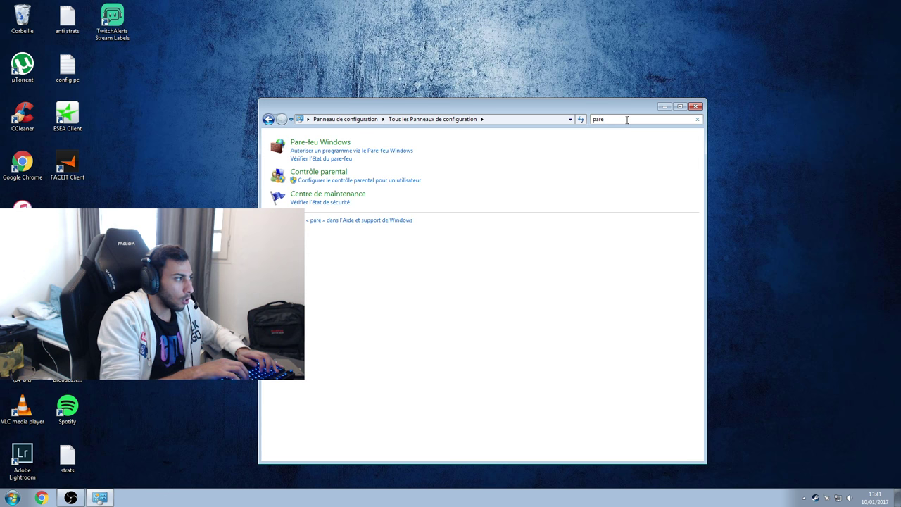
pyautogui.click(334, 143)
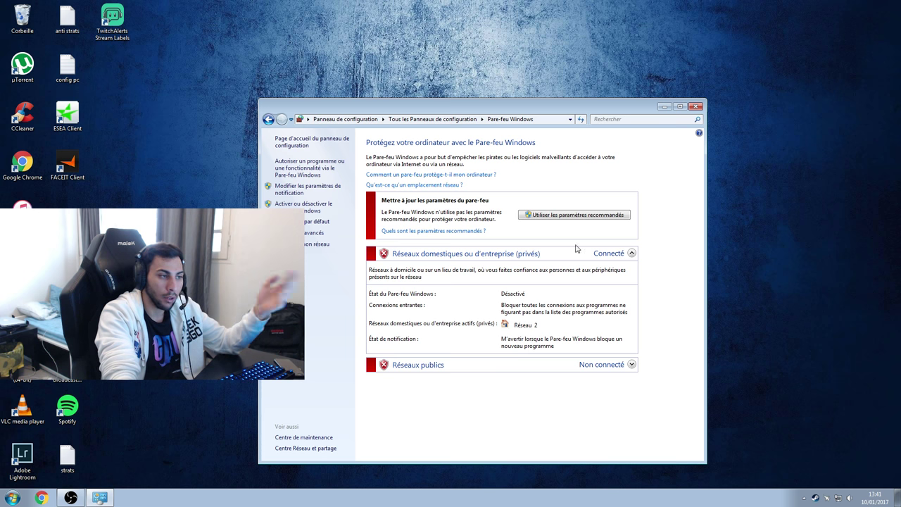
pyautogui.click(696, 106)
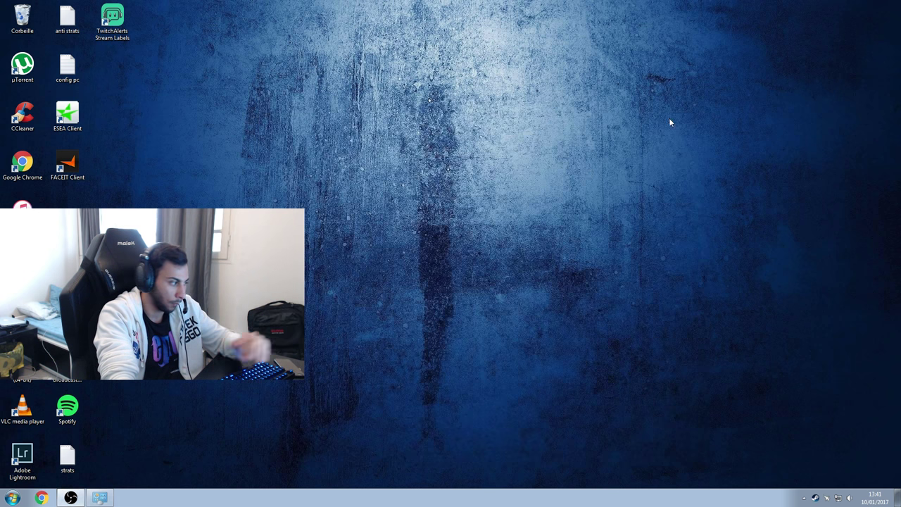
# - Search Windows for "services", open the Services console and maximize its window
pyautogui.press('super')
pyautogui.write('ser')
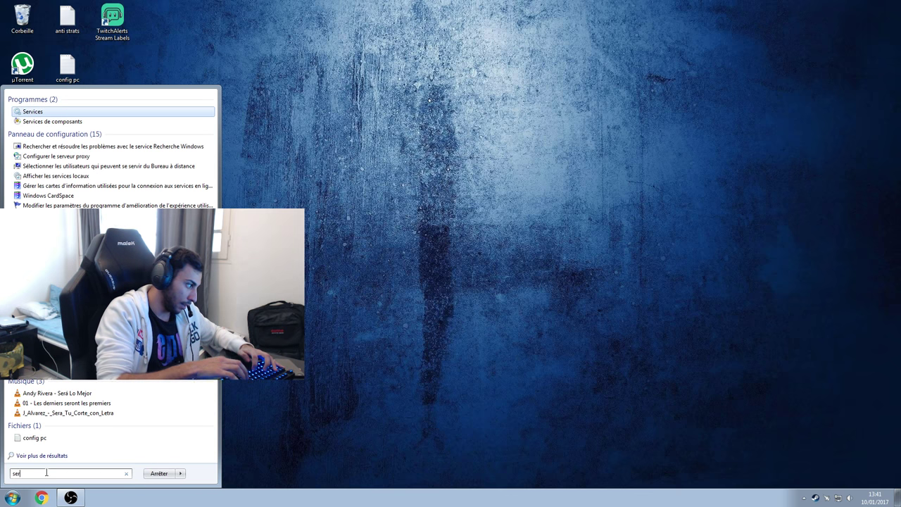
pyautogui.write('vices')
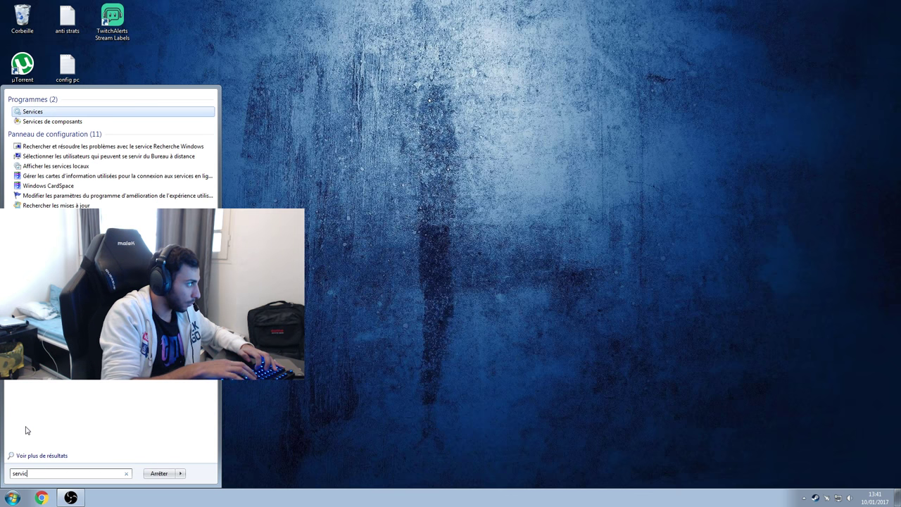
pyautogui.click(39, 114)
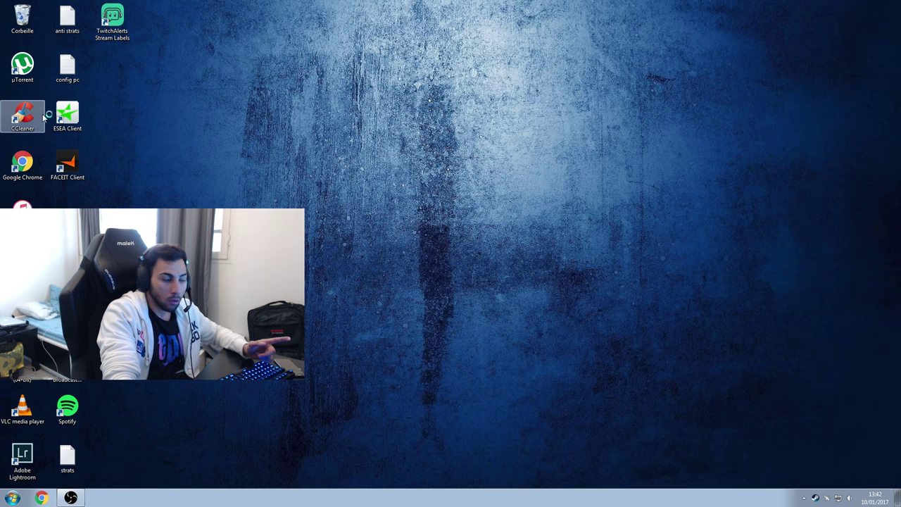
pyautogui.moveTo(280, 38); pyautogui.dragTo(456, 71)
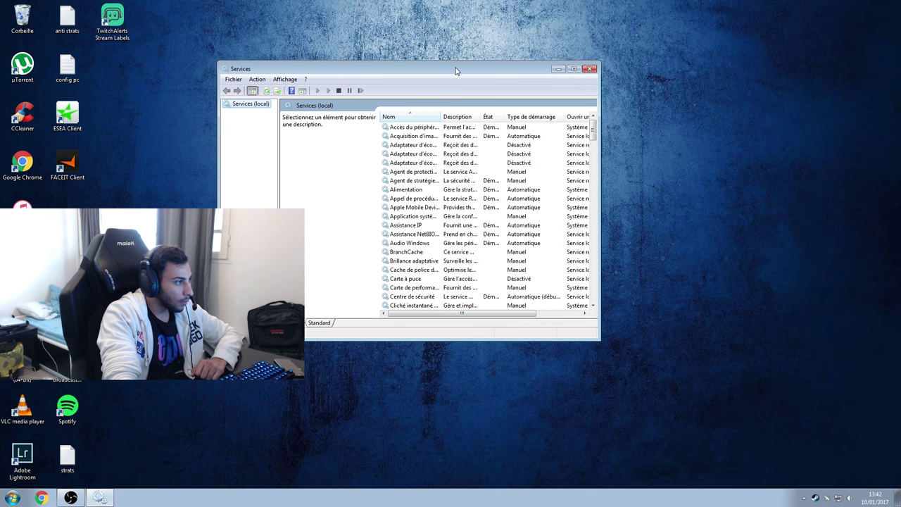
pyautogui.doubleClick(456, 71)
# - Widen the État and Description columns and sort the services by Type de démarrage
pyautogui.doubleClick(282, 52)
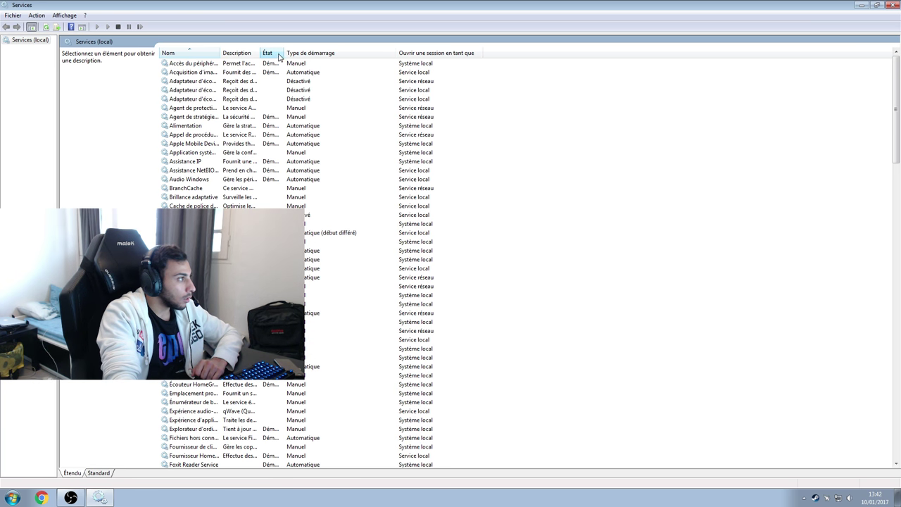
pyautogui.moveTo(280, 54); pyautogui.dragTo(357, 53)
pyautogui.moveTo(260, 53); pyautogui.dragTo(369, 53)
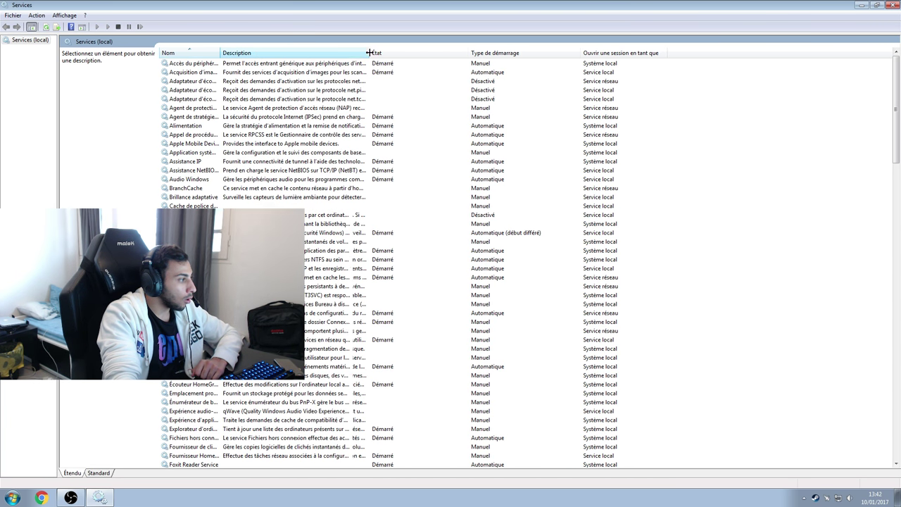
pyautogui.click(512, 54)
# - Go to the services whose startup type is Désactivé and widen the Nom column to show full service names
pyautogui.scroll(-8, 536, 260)
pyautogui.scroll(-8, 535, 260)
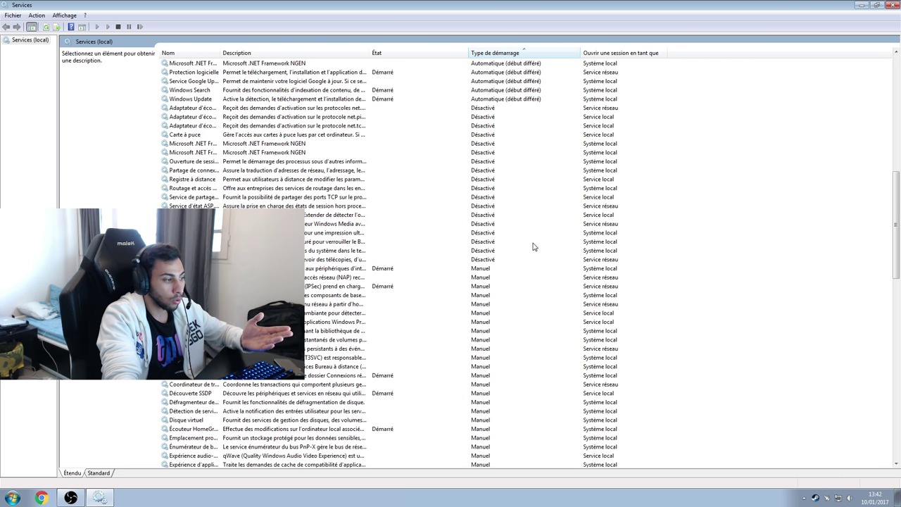
pyautogui.click(491, 259)
pyautogui.click(489, 109)
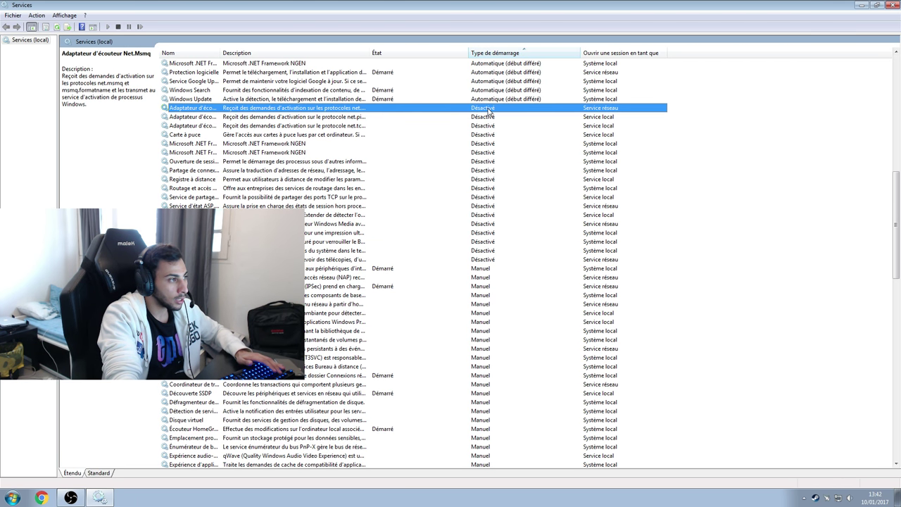
pyautogui.click(483, 260)
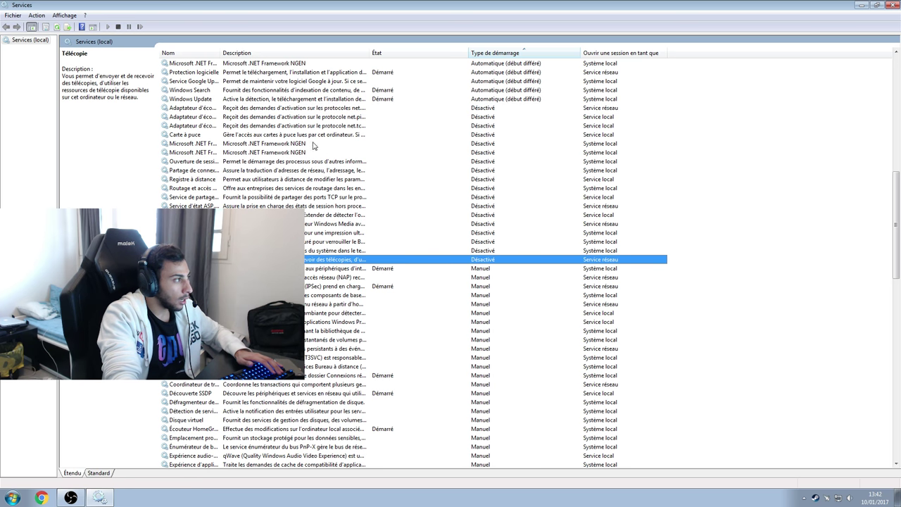
pyautogui.moveTo(220, 53); pyautogui.dragTo(354, 56)
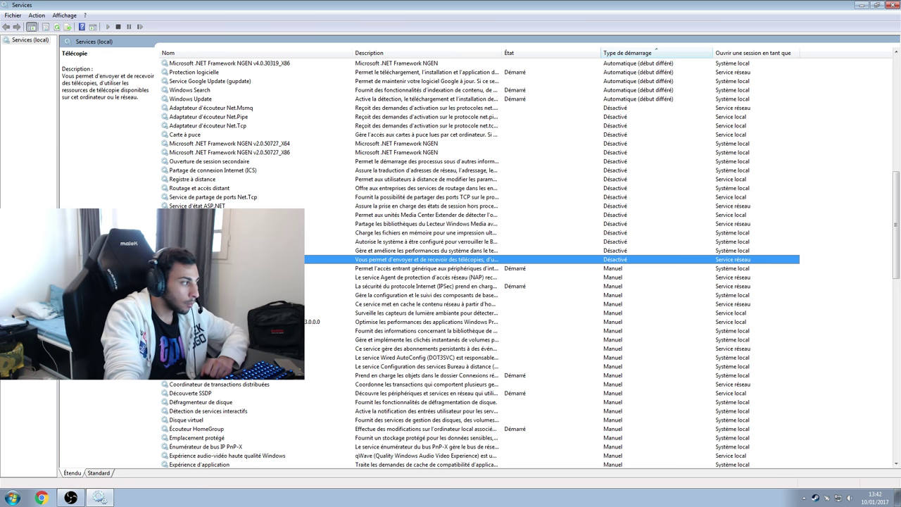
# - Examine the names and descriptions of the services set to Désactivé, from Adaptateur d'écouteur Net.Msmq to Télécopie
pyautogui.press('Up')
pyautogui.press('Up')
pyautogui.press('Up')
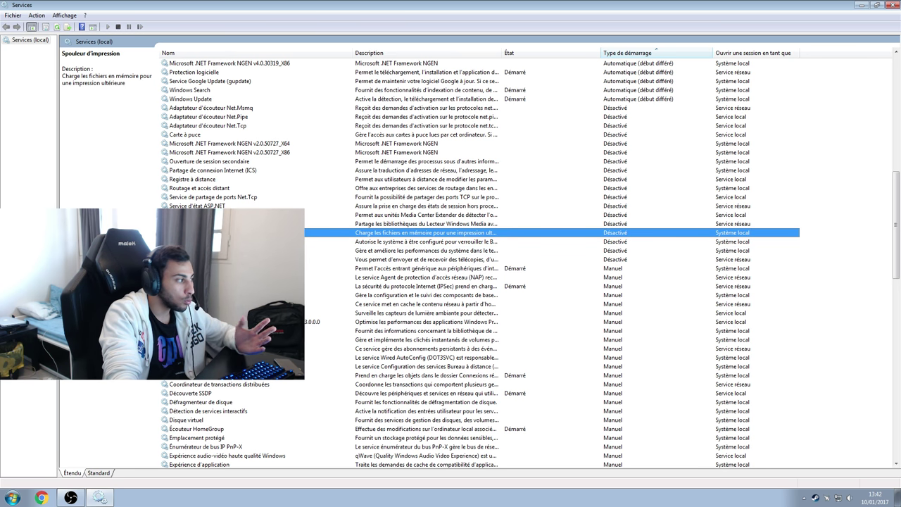
pyautogui.click(208, 181)
pyautogui.click(226, 190)
pyautogui.scroll(1, 227, 190)
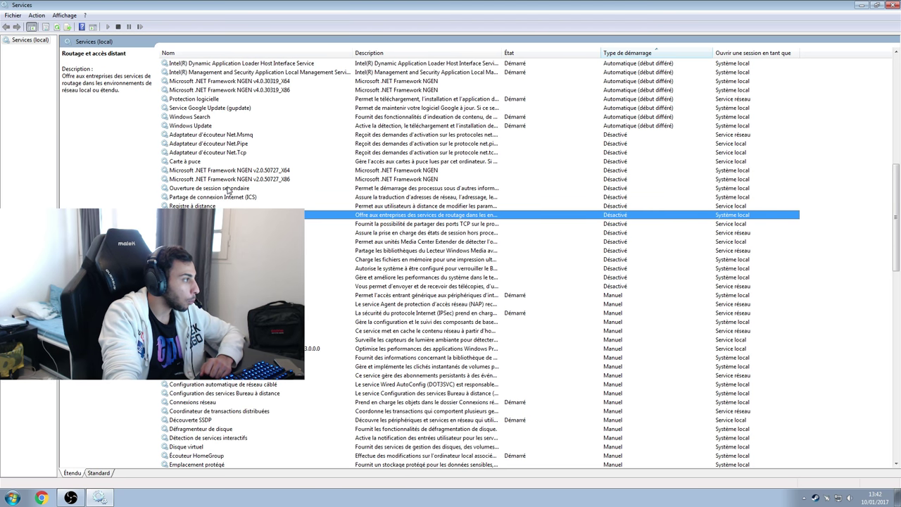
pyautogui.click(262, 171)
pyautogui.click(254, 153)
pyautogui.click(273, 171)
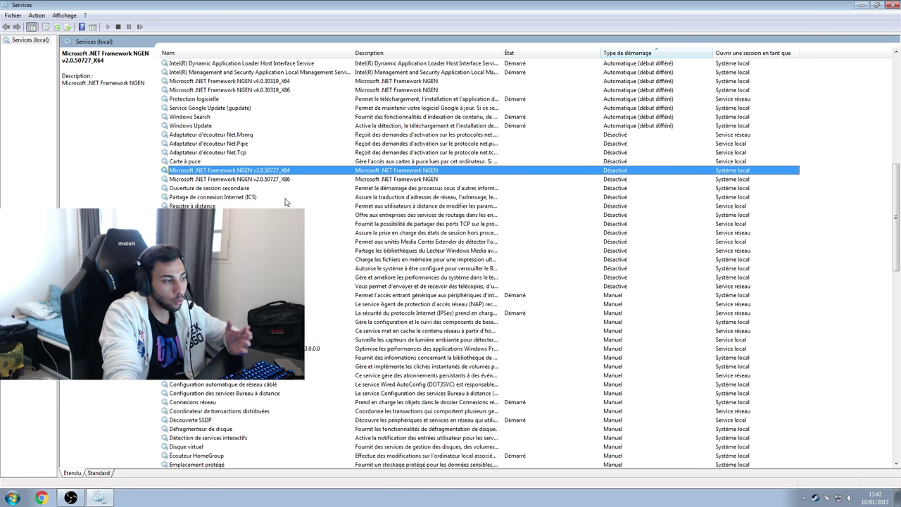
pyautogui.click(310, 214)
pyautogui.click(332, 260)
pyautogui.click(338, 224)
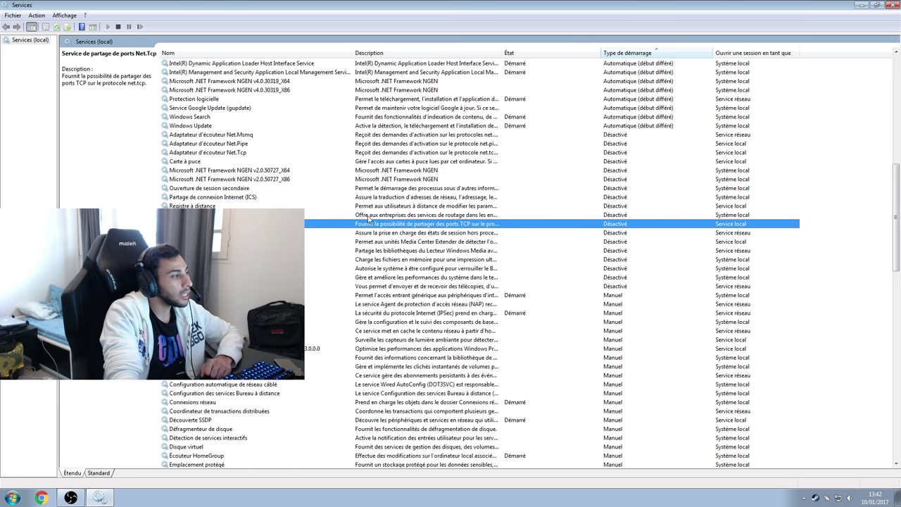
pyautogui.click(466, 189)
pyautogui.click(610, 144)
pyautogui.click(622, 136)
pyautogui.click(618, 161)
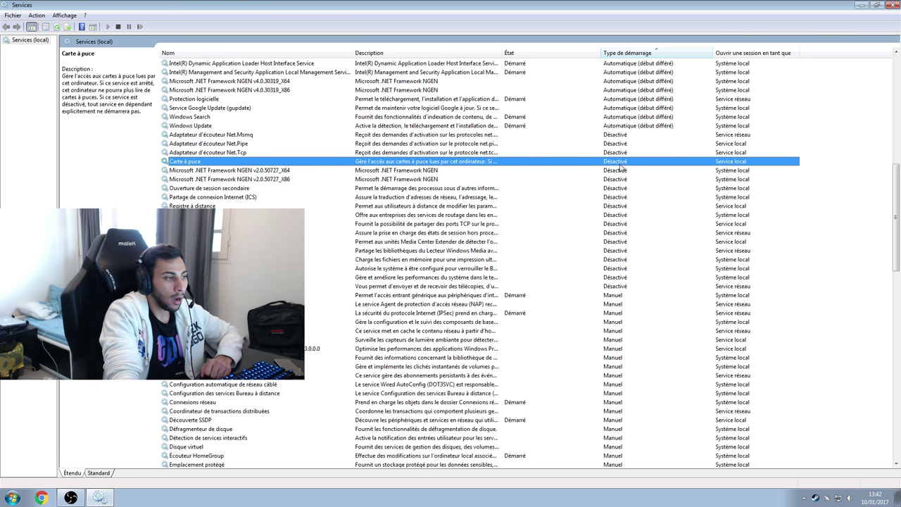
pyautogui.click(617, 189)
pyautogui.click(627, 286)
pyautogui.click(627, 253)
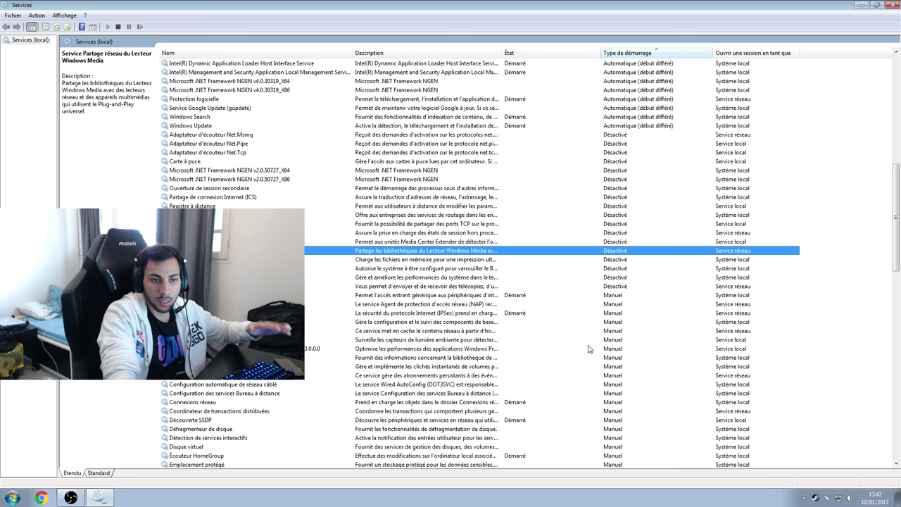
# - Examine Windows Update, Windows Search and the services set to Automatique, and locate the Spouleur d'impression service
pyautogui.click(261, 125)
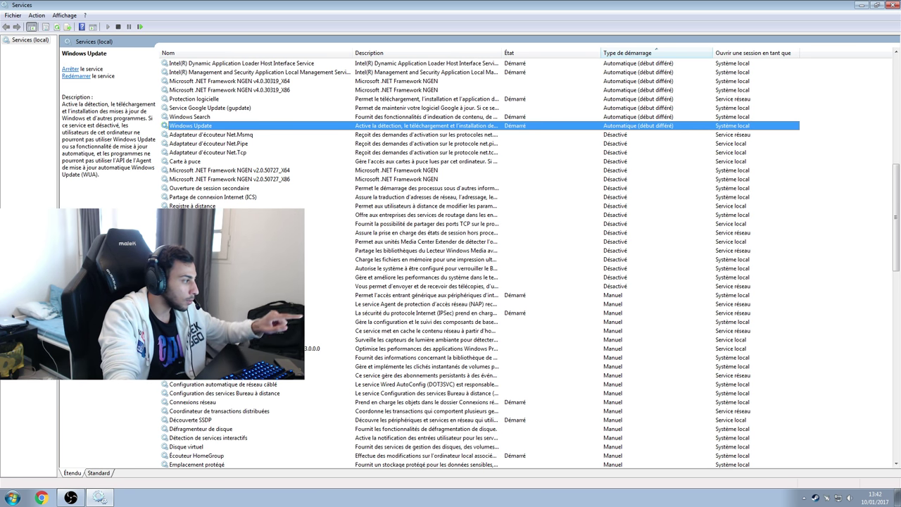
pyautogui.click(282, 260)
pyautogui.click(296, 116)
pyautogui.scroll(6, 540, 143)
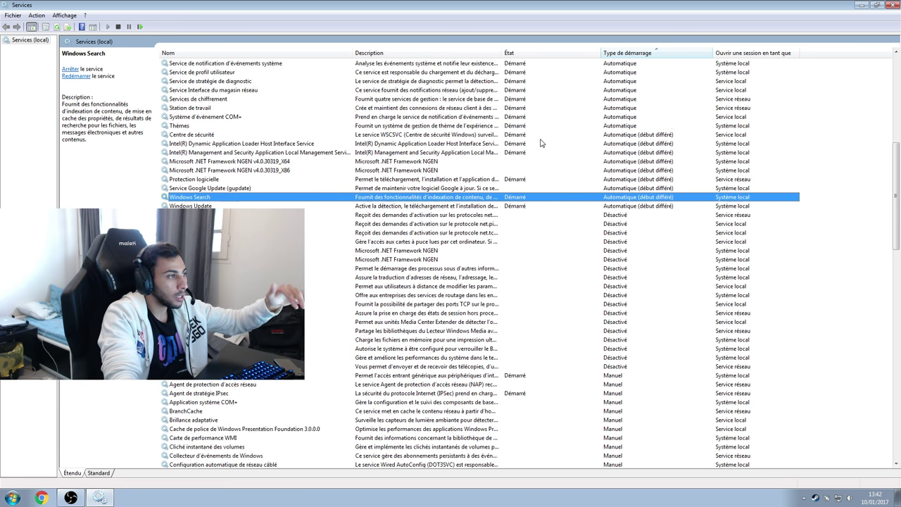
pyautogui.scroll(9, 645, 168)
pyautogui.click(432, 180)
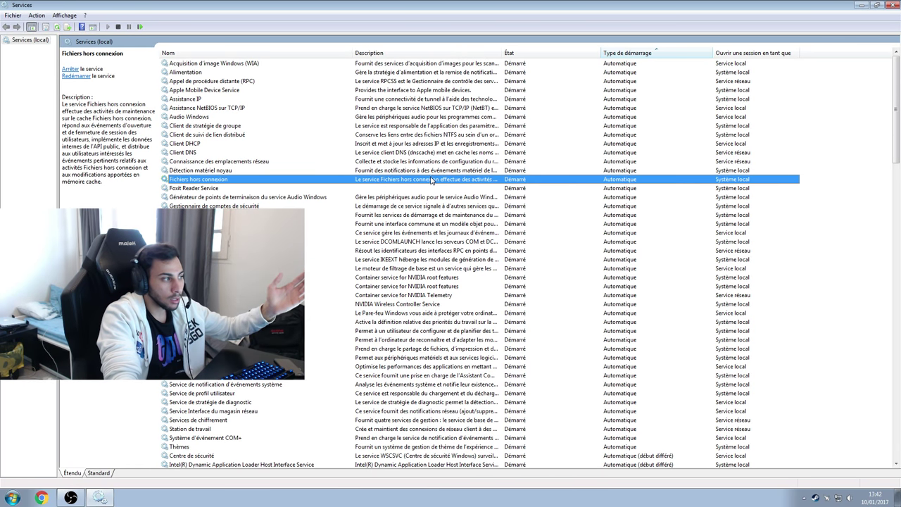
pyautogui.write('sp')
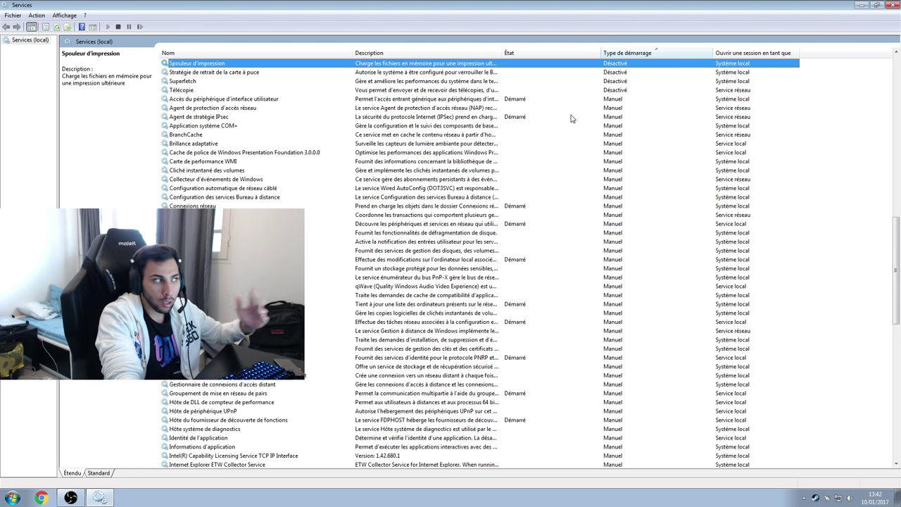
# - View the startup type options in the properties of Cliché instantané des volumes, cancel without changes, and return to the Désactivé services
pyautogui.rightClick(463, 171)
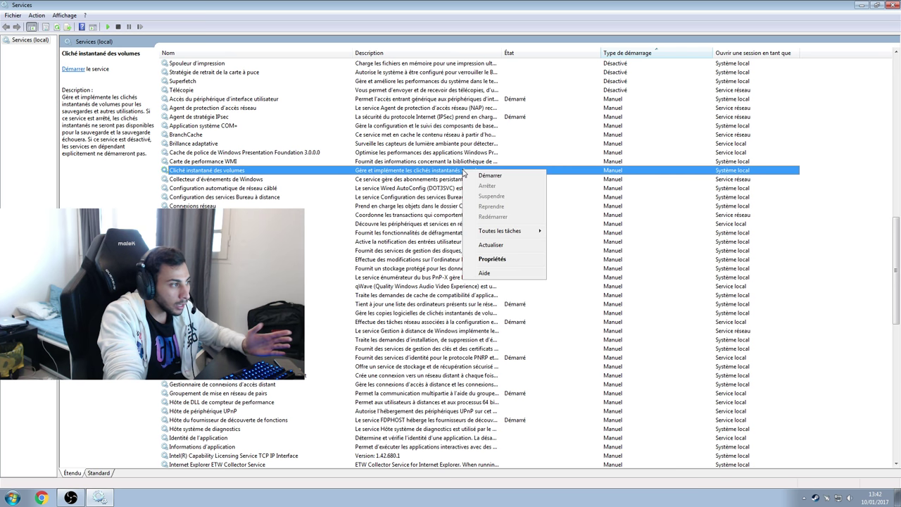
pyautogui.click(512, 259)
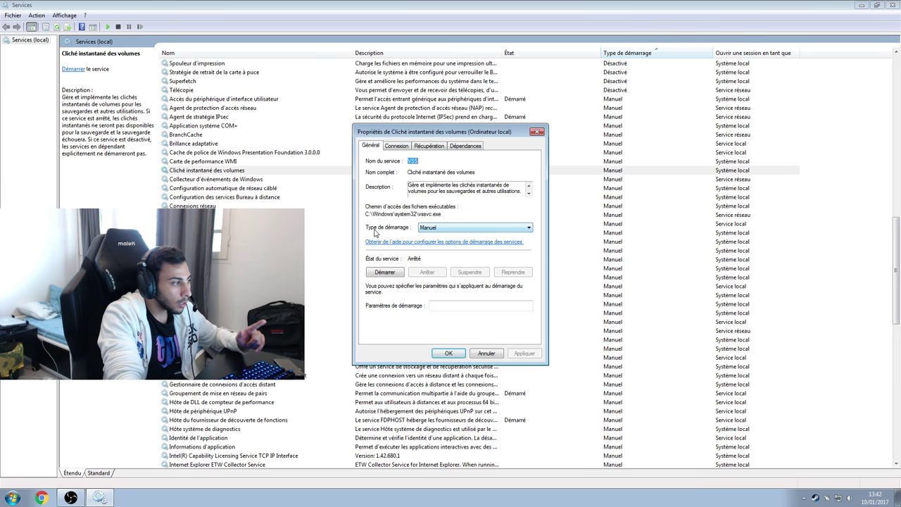
pyautogui.click(434, 228)
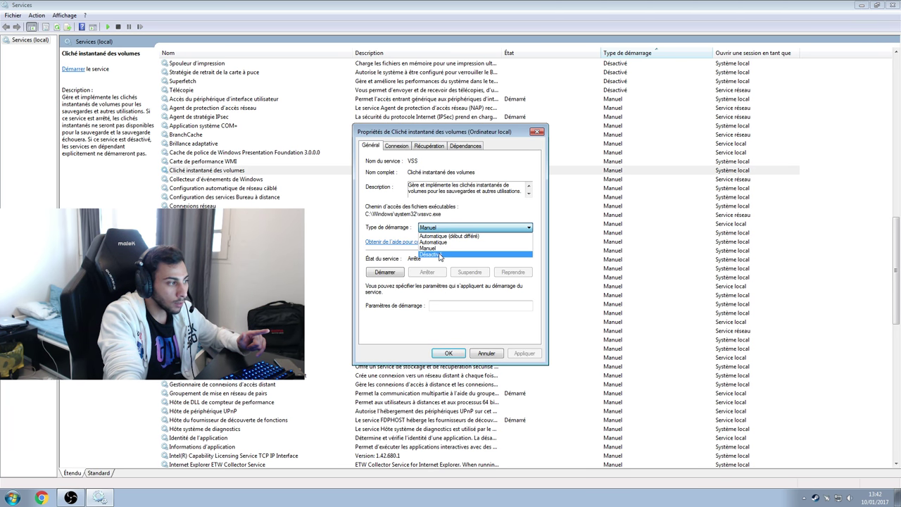
pyautogui.click(491, 354)
pyautogui.click(491, 355)
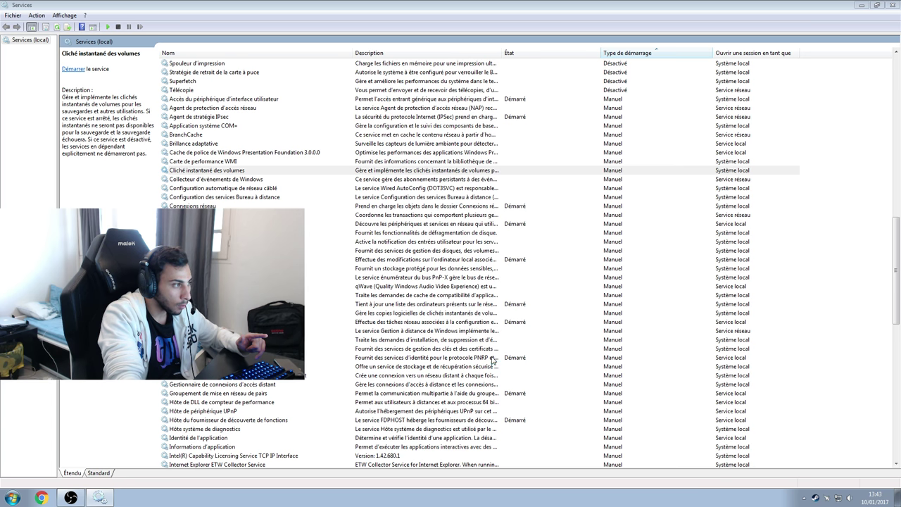
pyautogui.click(513, 199)
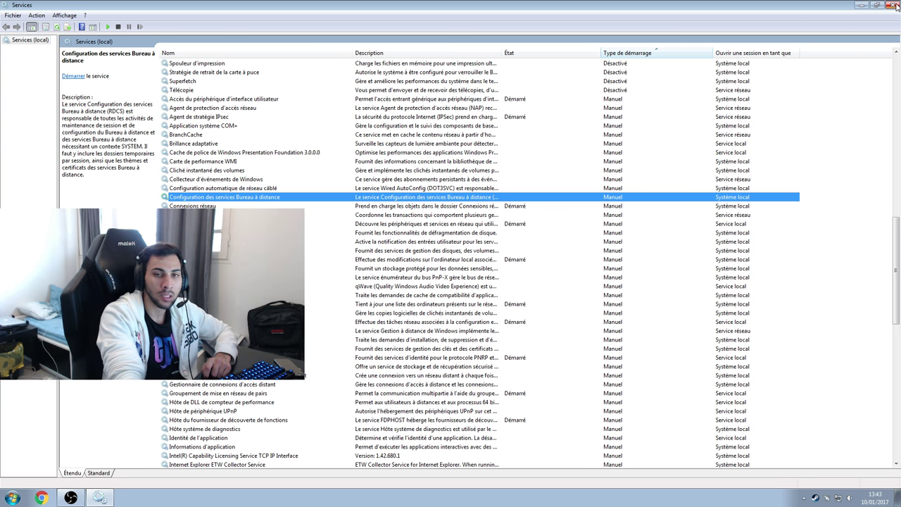
pyautogui.scroll(6, 598, 224)
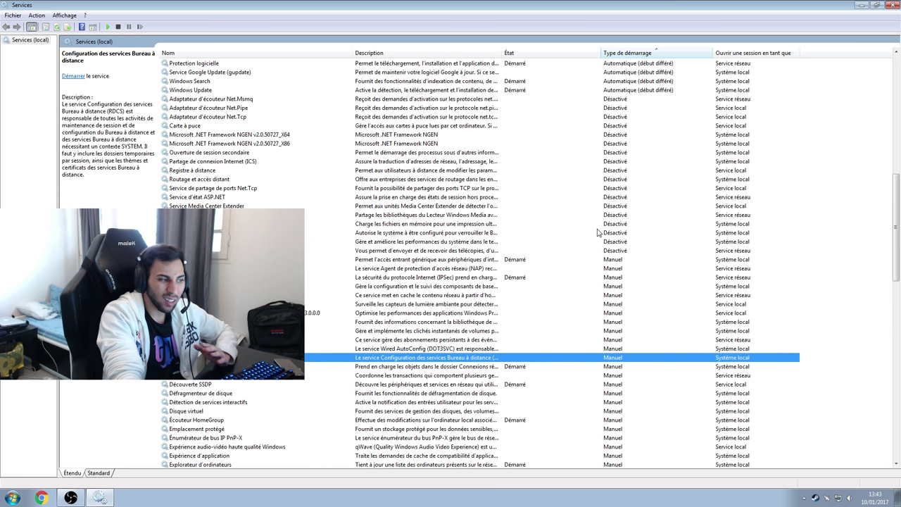
# - Select the Télécopie service, review the Désactivé and Automatique services above it, and close the Services window
pyautogui.click(624, 250)
pyautogui.scroll(2, 507, 302)
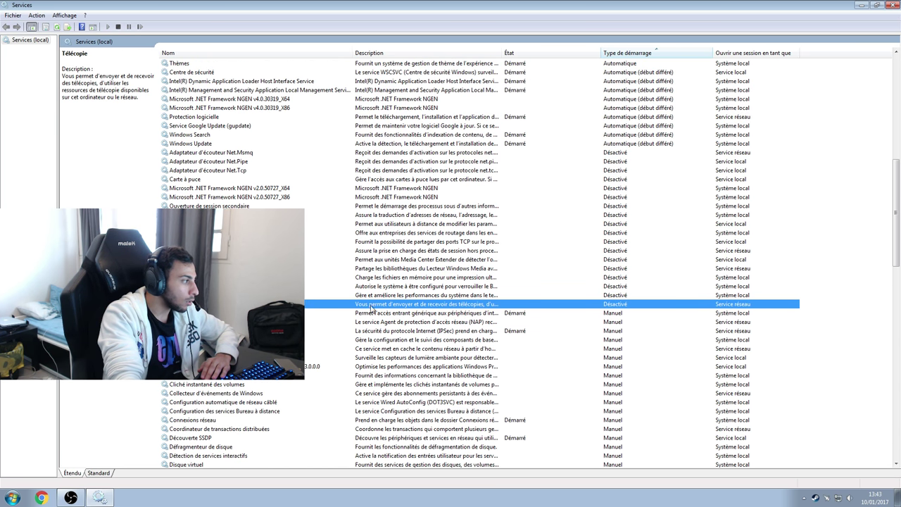
pyautogui.scroll(2, 458, 248)
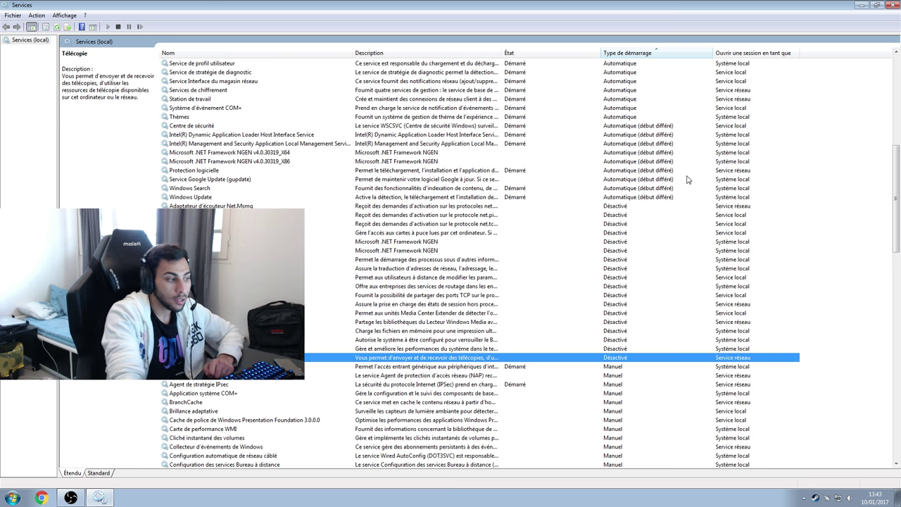
pyautogui.click(894, 5)
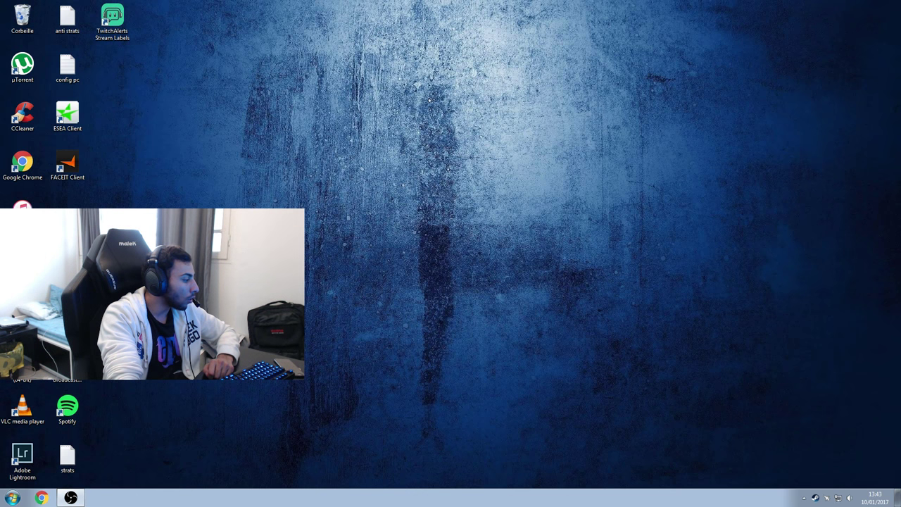
# - Search the Control Panel for "op" and go to Rendre la souris plus facile à utiliser in Options d'ergonomie
pyautogui.press('super')
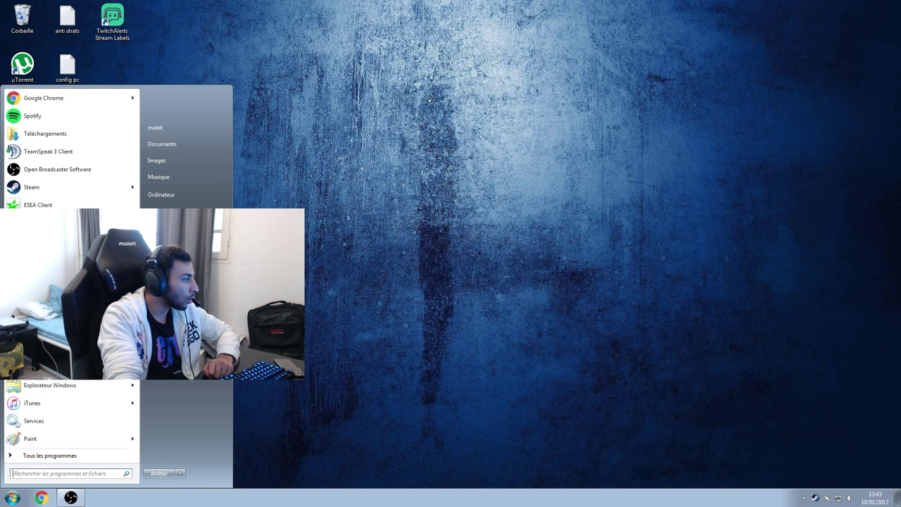
pyautogui.click(169, 211)
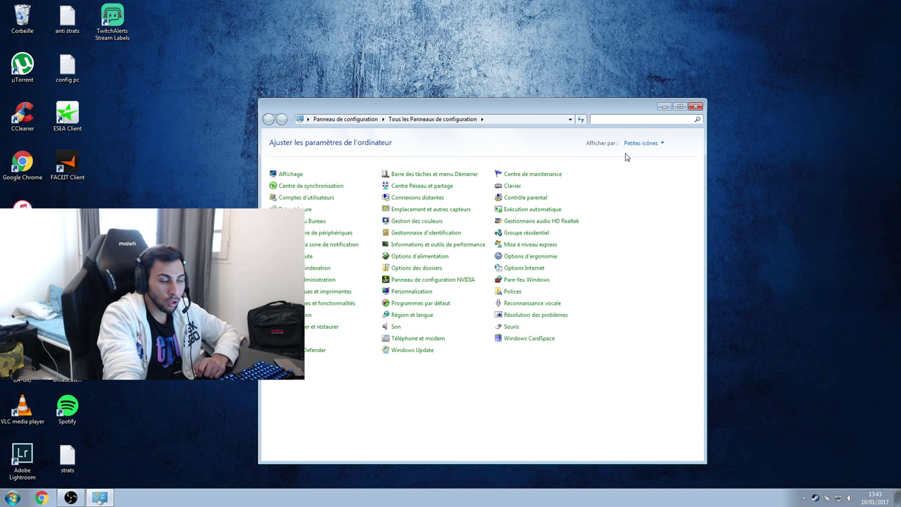
pyautogui.write('op')
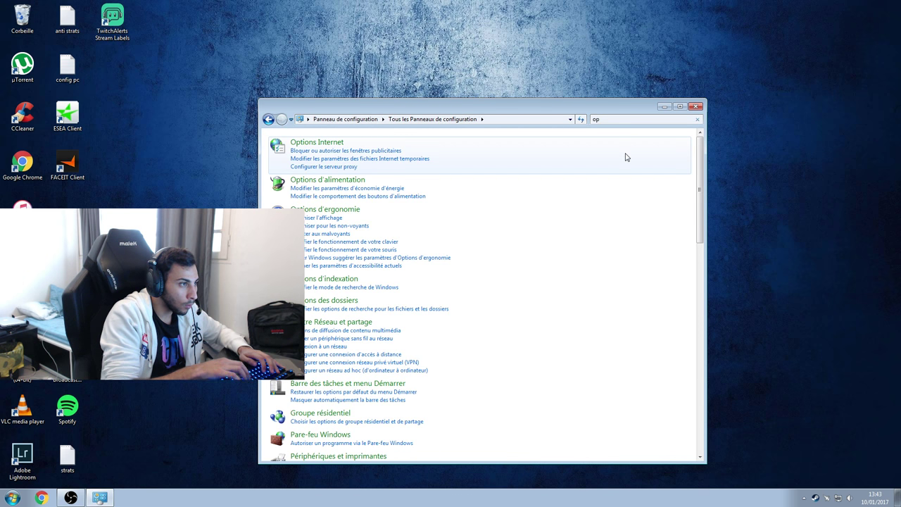
pyautogui.click(321, 210)
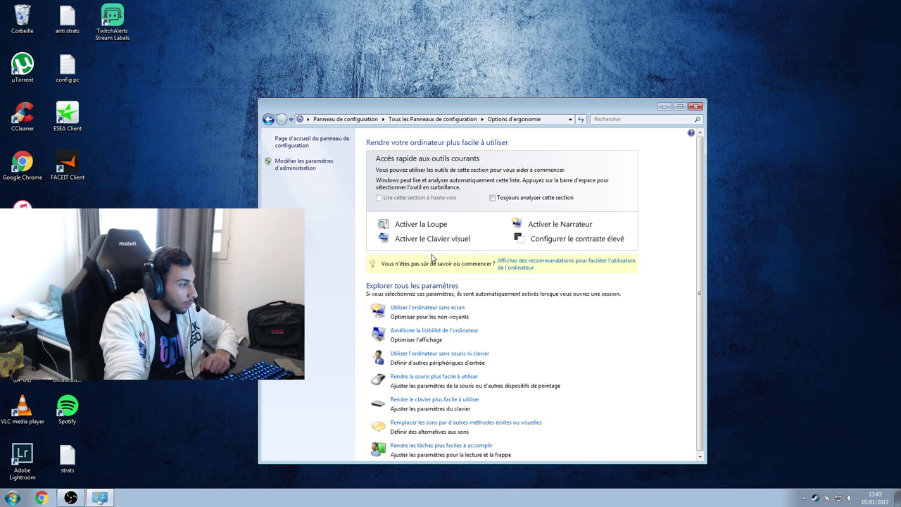
pyautogui.click(416, 381)
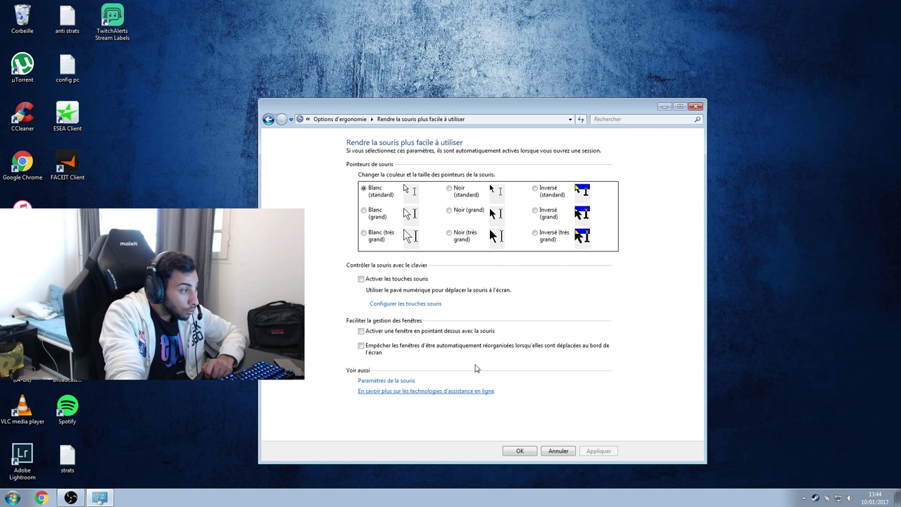
# - Set Accélération to Lente in the Configurer les touches souris settings, save the mouse settings and close the Control Panel
pyautogui.click(398, 307)
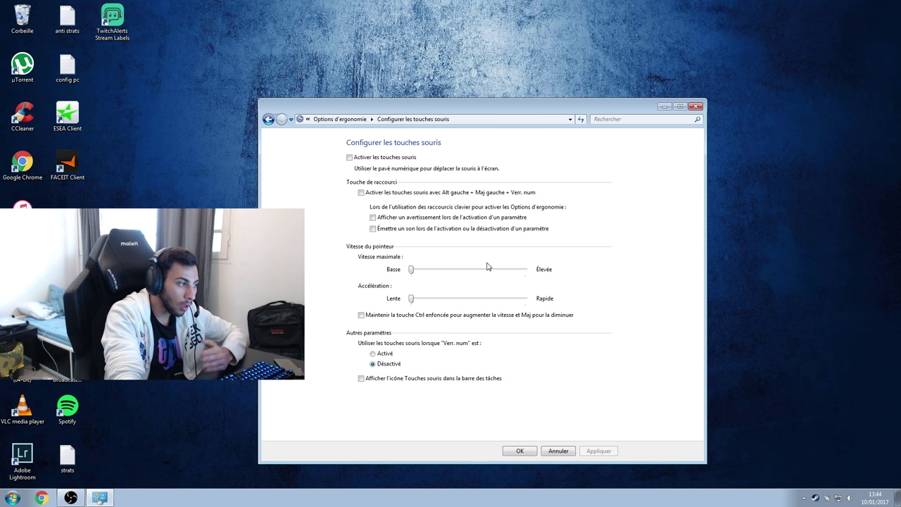
pyautogui.moveTo(409, 300)
pyautogui.mouseDown()
pyautogui.moveTo(483, 302)
pyautogui.moveTo(412, 299)
pyautogui.mouseUp()
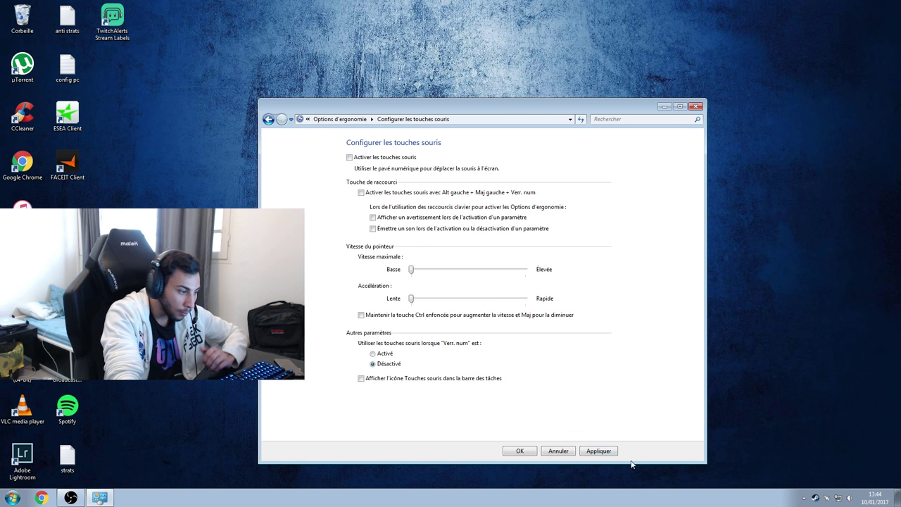
pyautogui.click(519, 451)
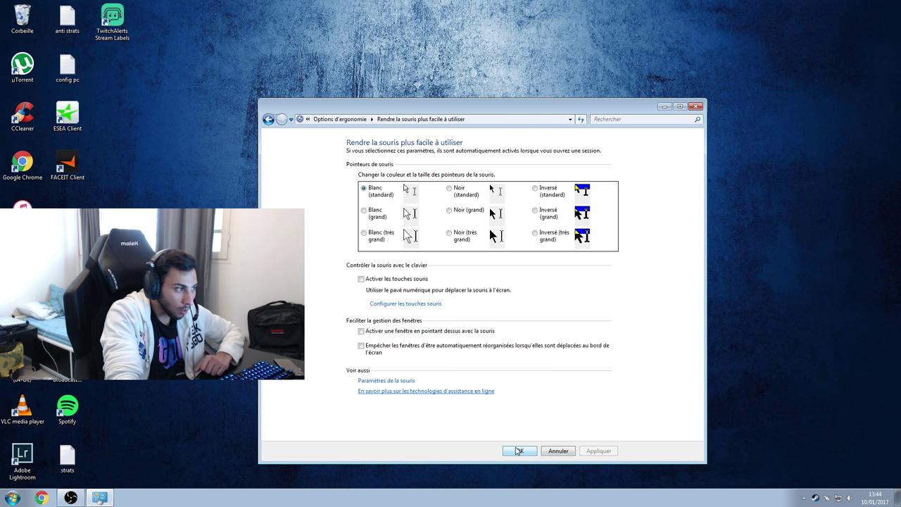
pyautogui.click(519, 451)
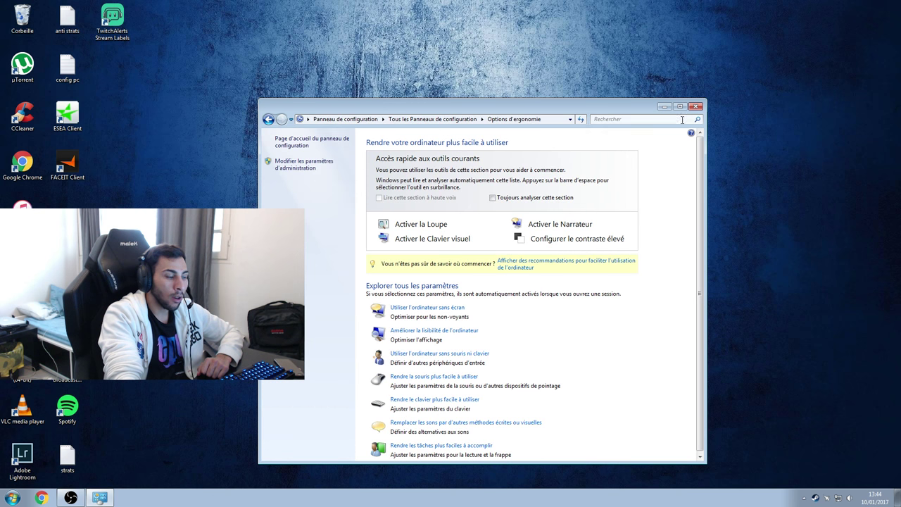
pyautogui.click(696, 106)
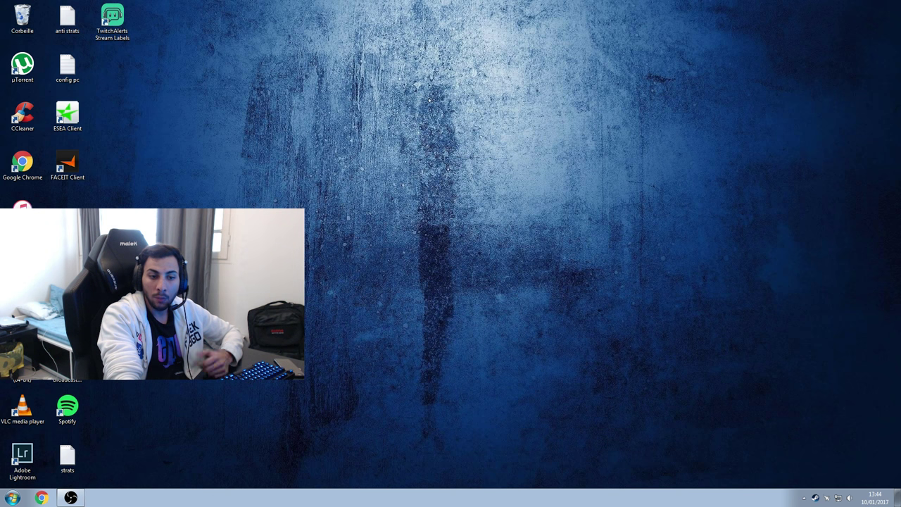